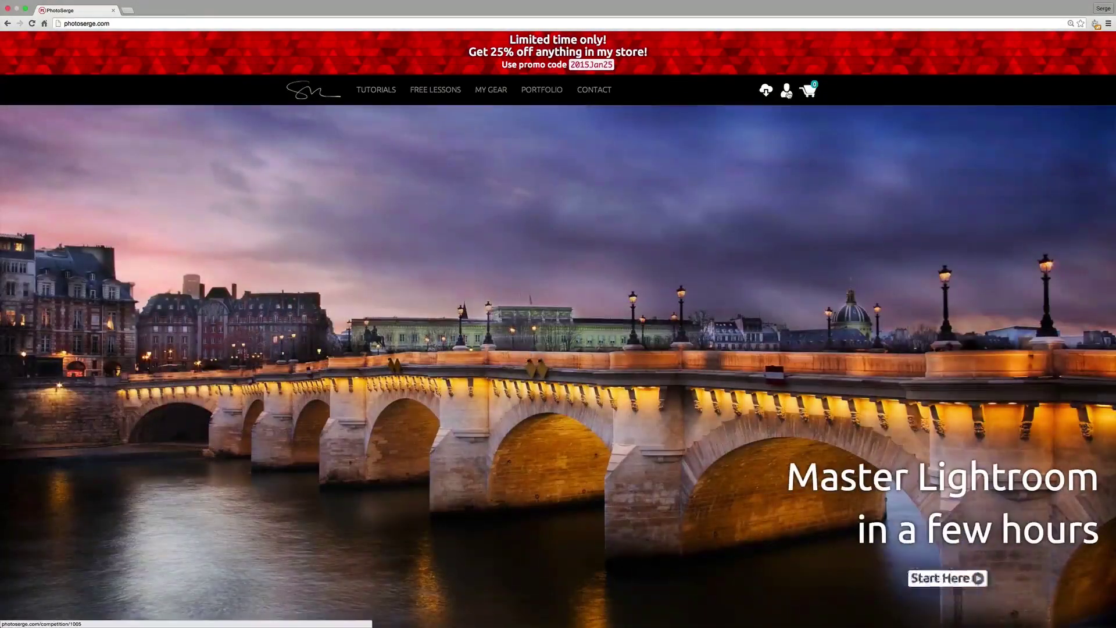
Open the account's My Photos page and look at the photo name and description fields for adding photos
{"action": "left_click", "coordinate": [786, 92]}
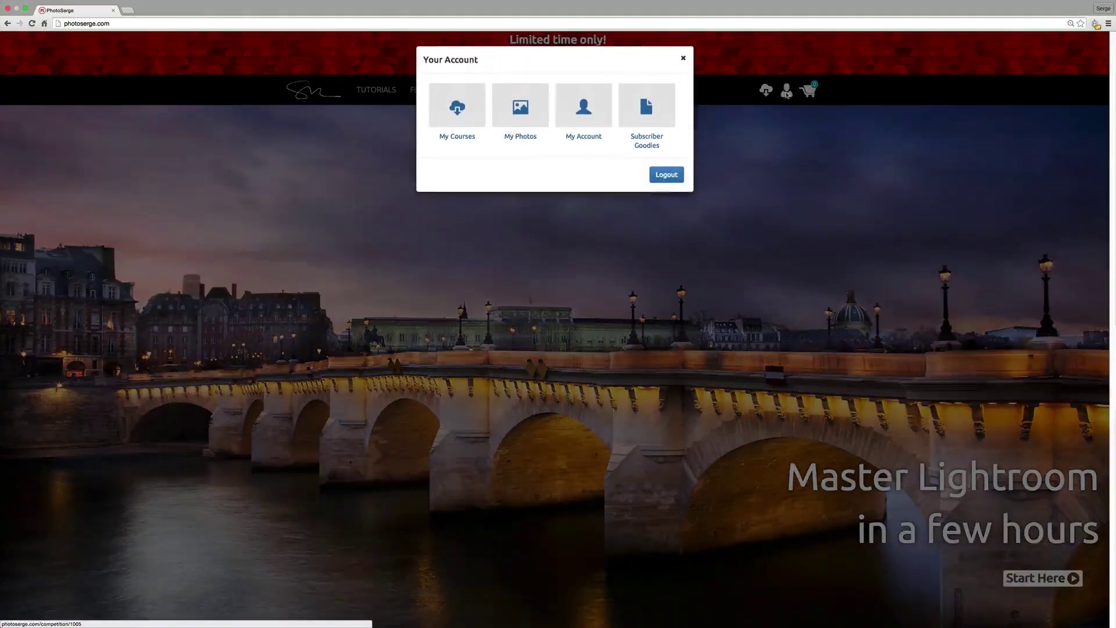
{"action": "left_click", "coordinate": [520, 107]}
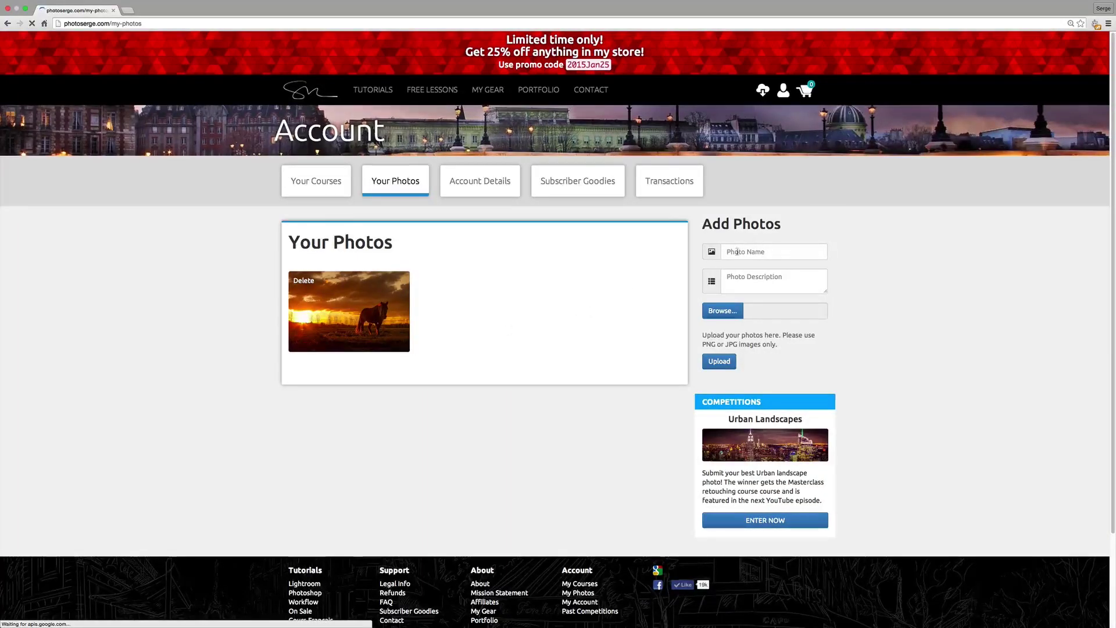
{"action": "left_click", "coordinate": [736, 251]}
{"action": "left_click", "coordinate": [733, 281]}
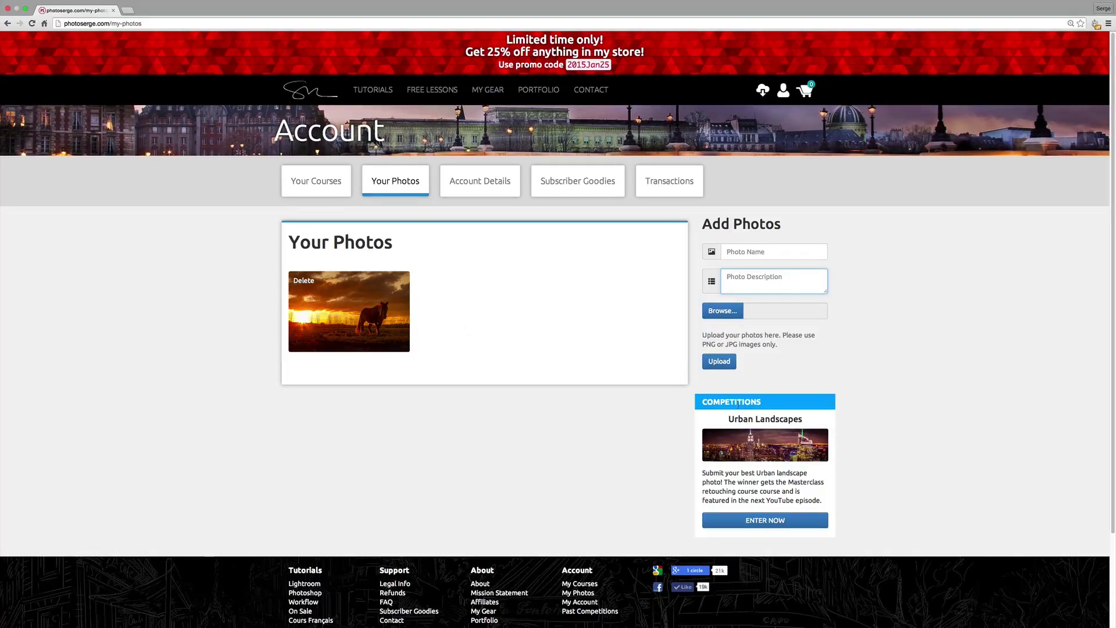
Open the Urban Landscapes competition, view the photos available as a competition entry, and close the chooser without choosing one
{"action": "left_click", "coordinate": [771, 522]}
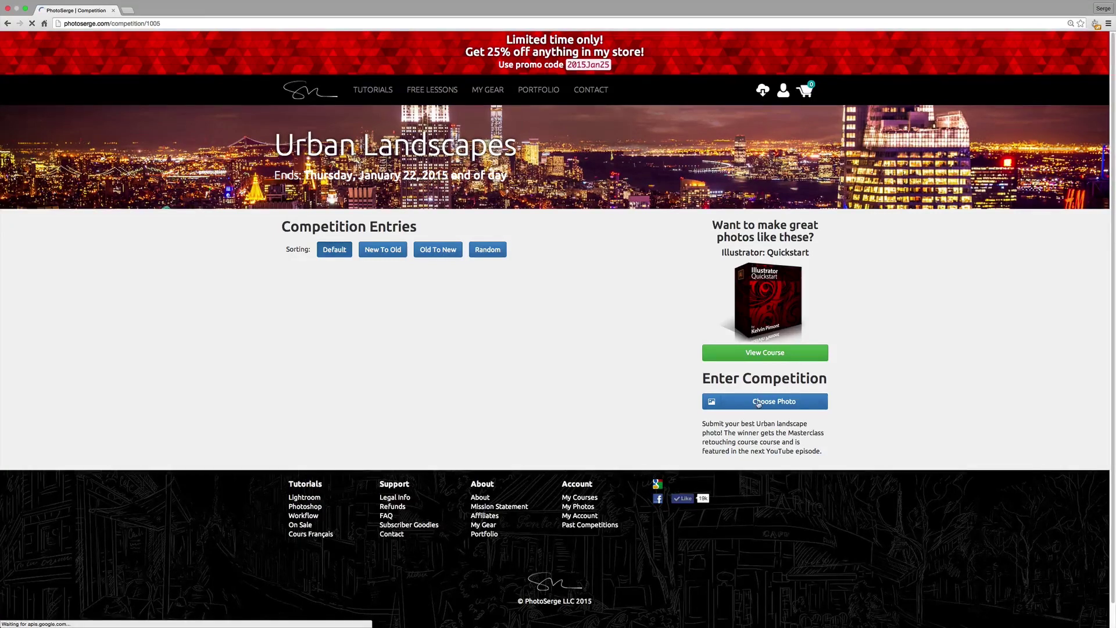
{"action": "left_click", "coordinate": [758, 402]}
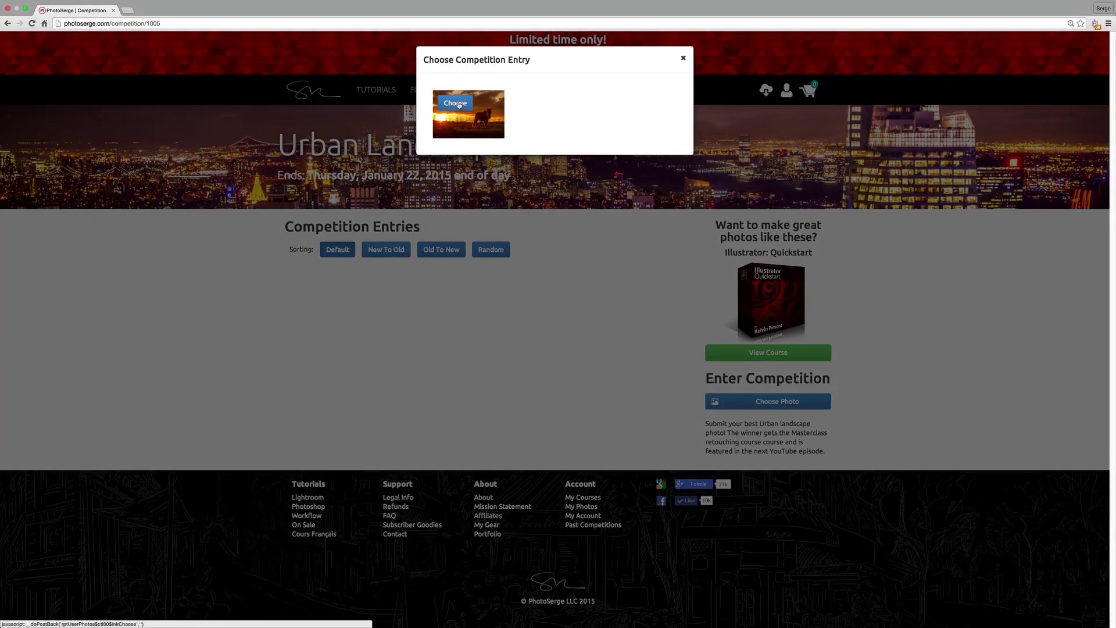
{"action": "left_click", "coordinate": [684, 58]}
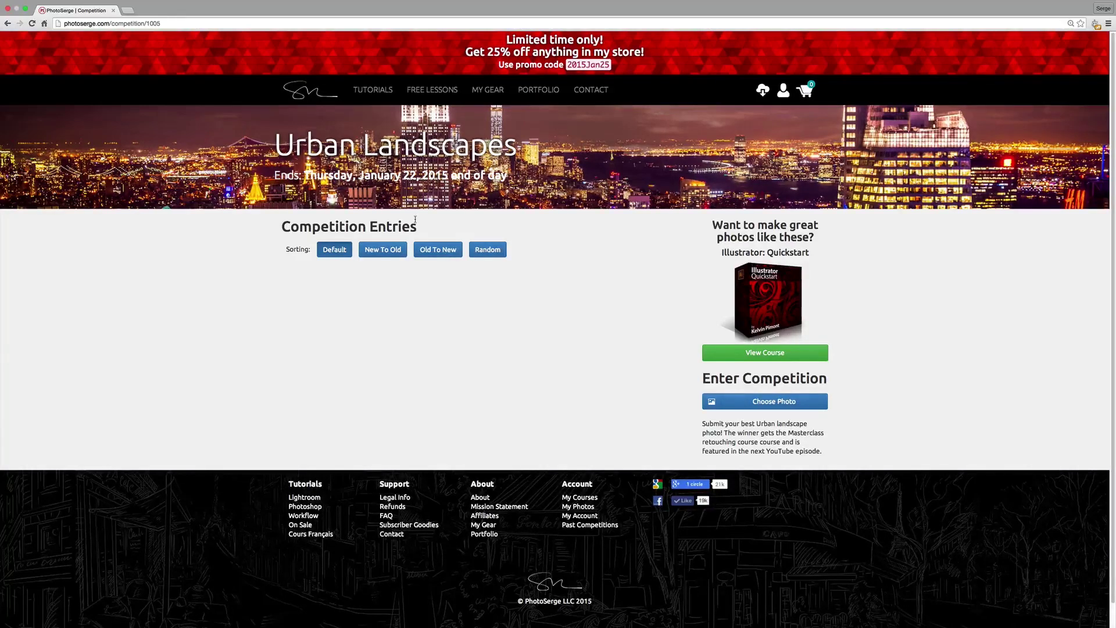
Switch to Photoshop and compare the sunset sky image untitled-93.dng with the night city image untitled-97-2
{"action": "key", "text": "super+Tab"}
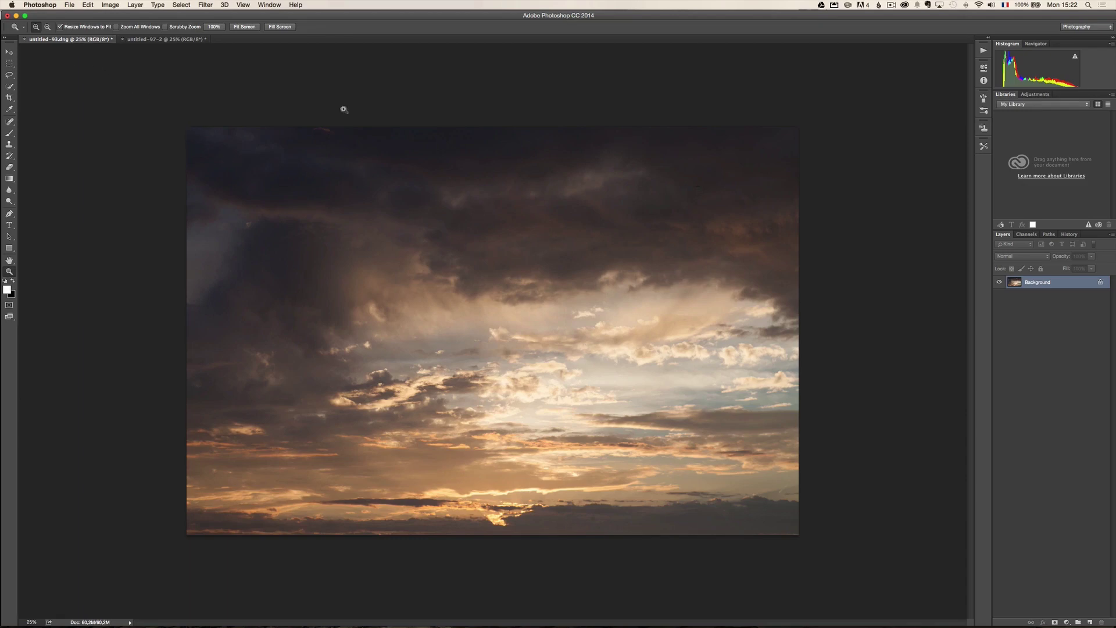
{"action": "left_click", "coordinate": [166, 39]}
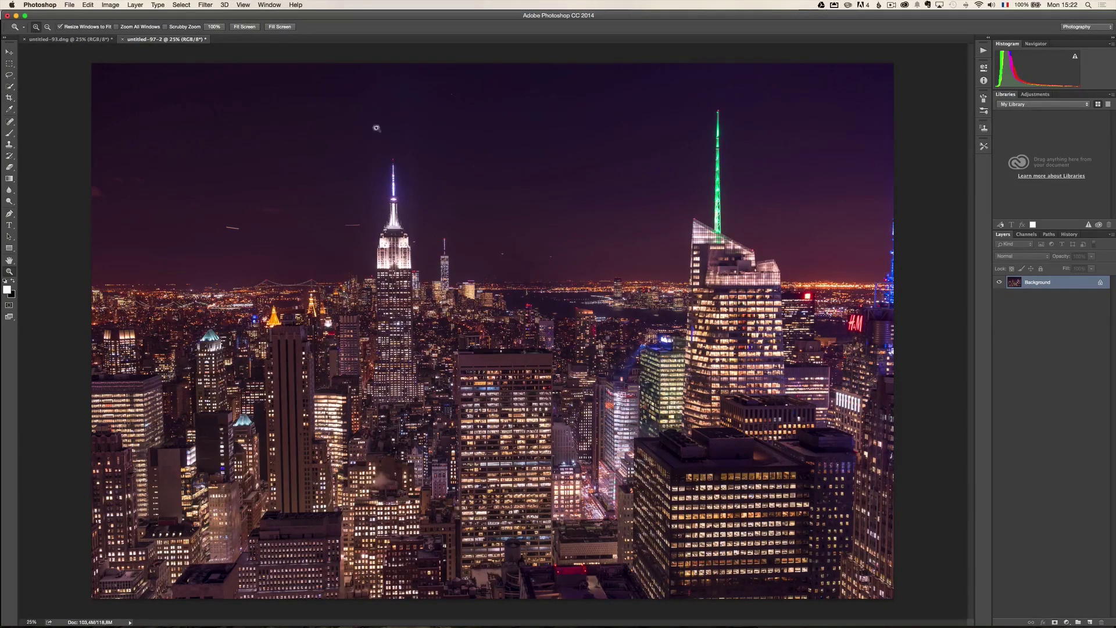
{"action": "left_click", "coordinate": [96, 40]}
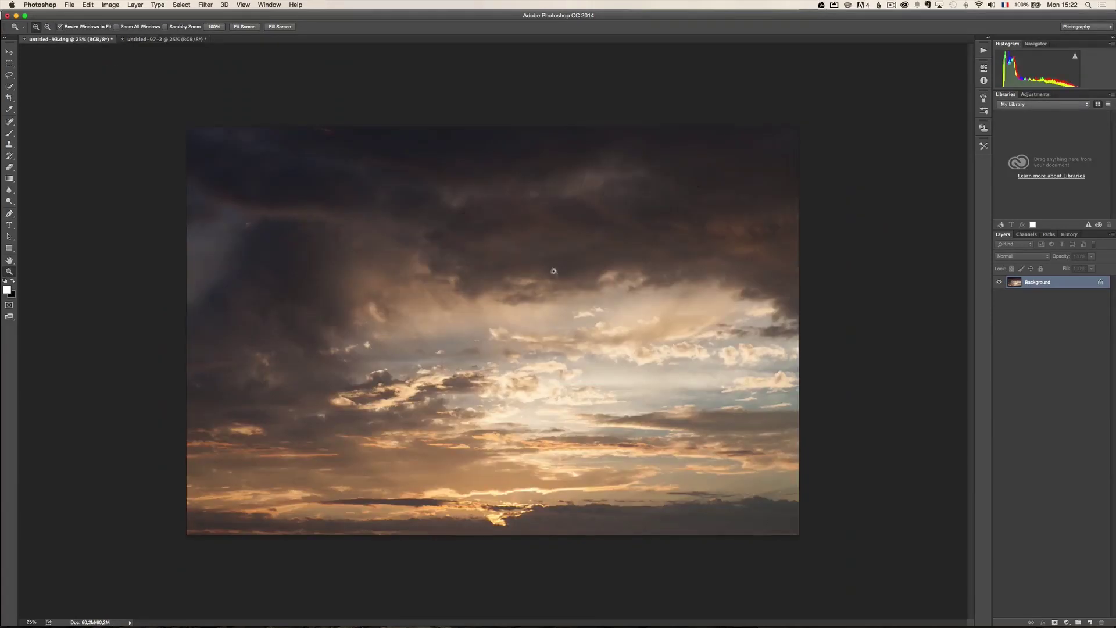
{"action": "left_click", "coordinate": [178, 40]}
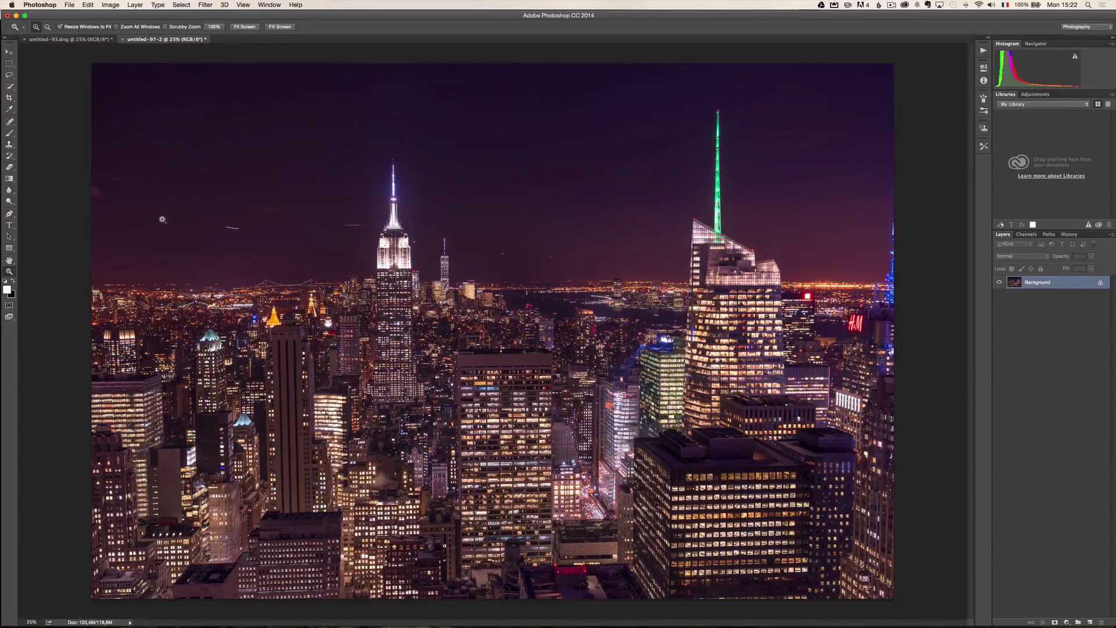
Set the workspace to Photography
{"action": "left_click", "coordinate": [271, 6]}
{"action": "mouse_move", "coordinate": [278, 23]}
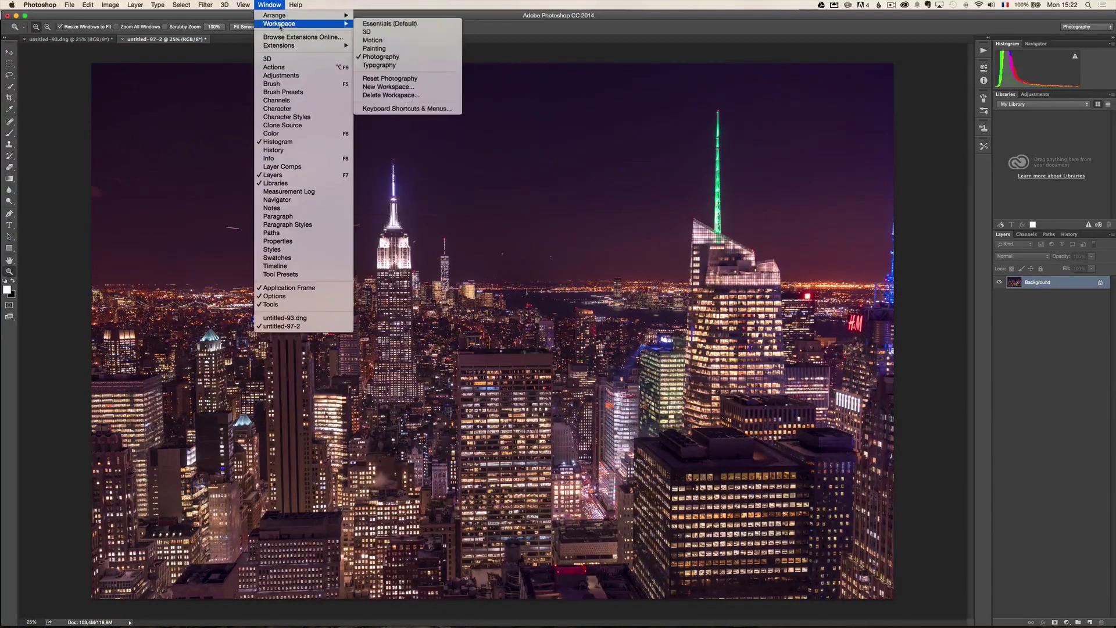
{"action": "left_click", "coordinate": [422, 57]}
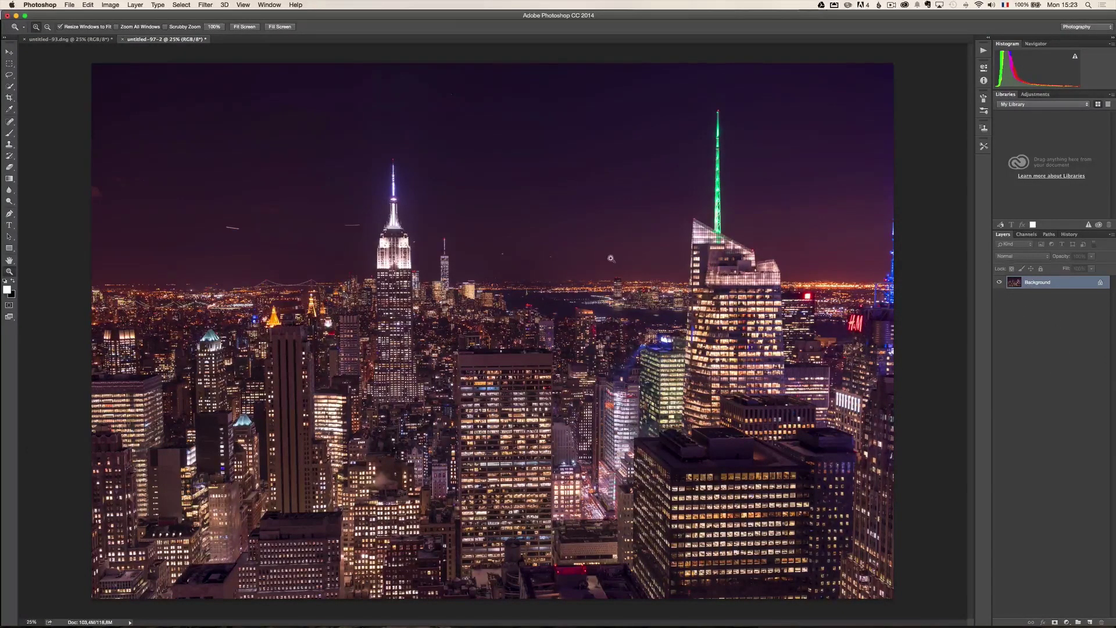
Tile the sunset sky and night city images vertically so both documents are displayed side by side
{"action": "left_click", "coordinate": [80, 41]}
{"action": "left_click", "coordinate": [134, 41]}
{"action": "left_click", "coordinate": [113, 42]}
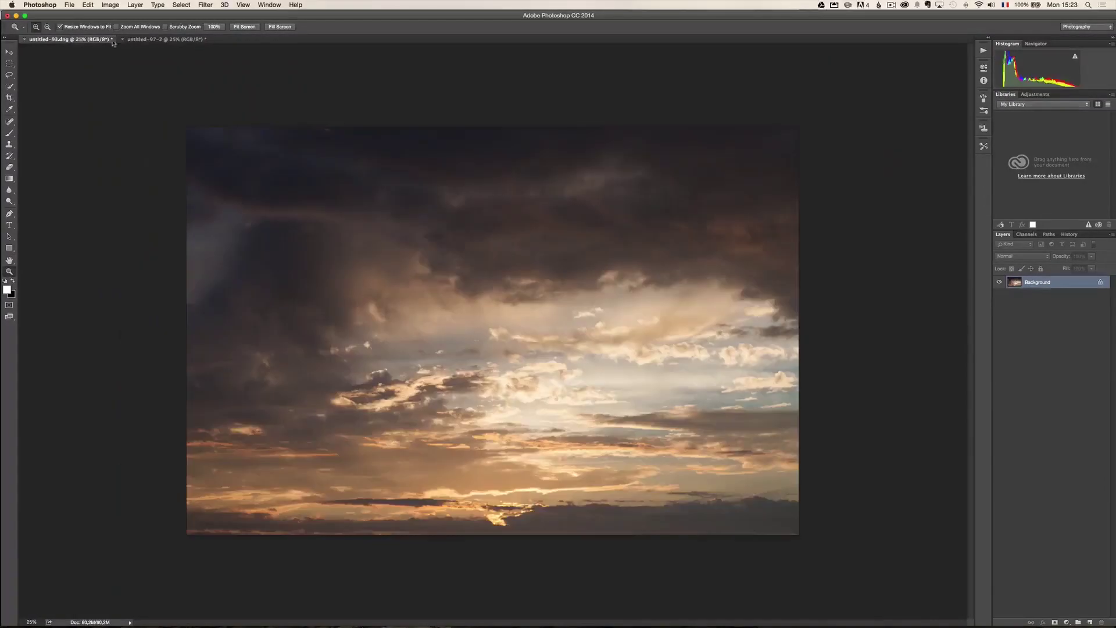
{"action": "left_click", "coordinate": [166, 43]}
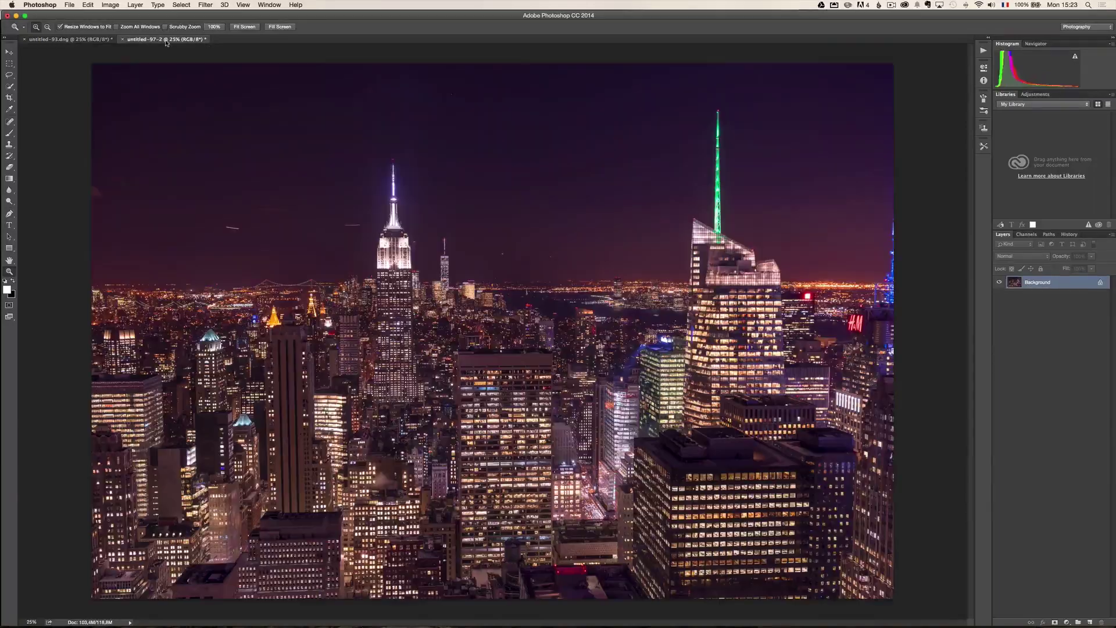
{"action": "left_click", "coordinate": [268, 5]}
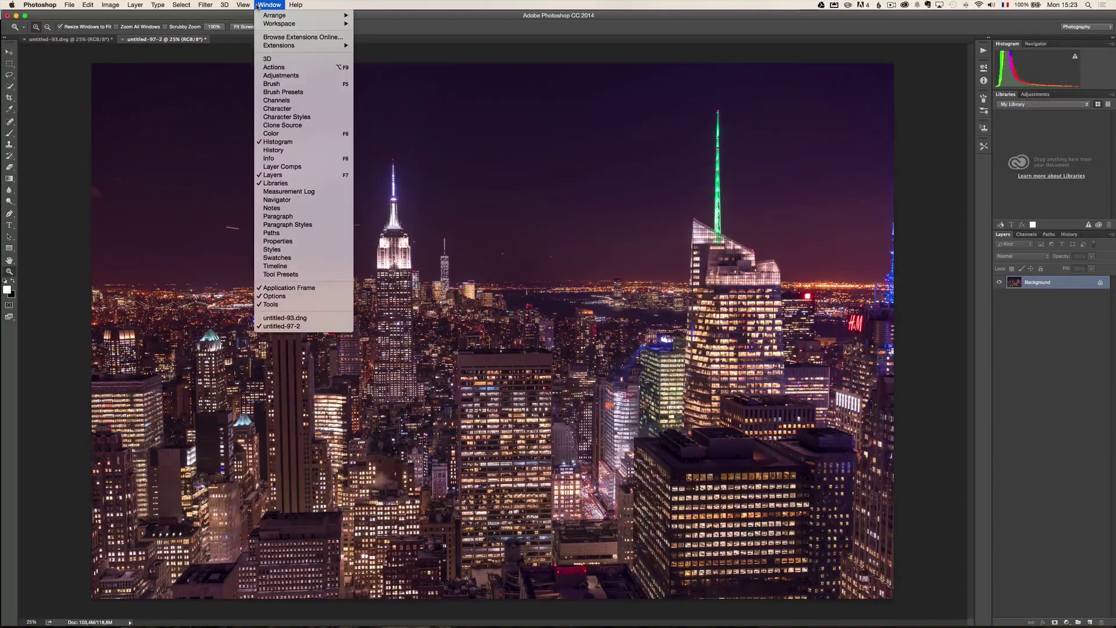
{"action": "mouse_move", "coordinate": [264, 24]}
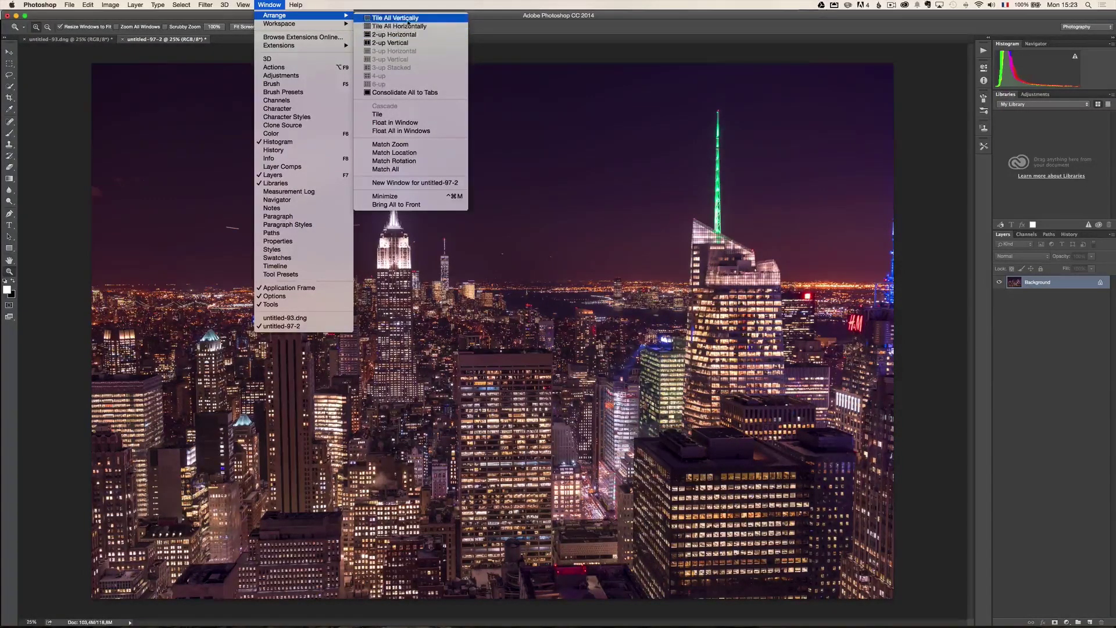
{"action": "left_click", "coordinate": [407, 19]}
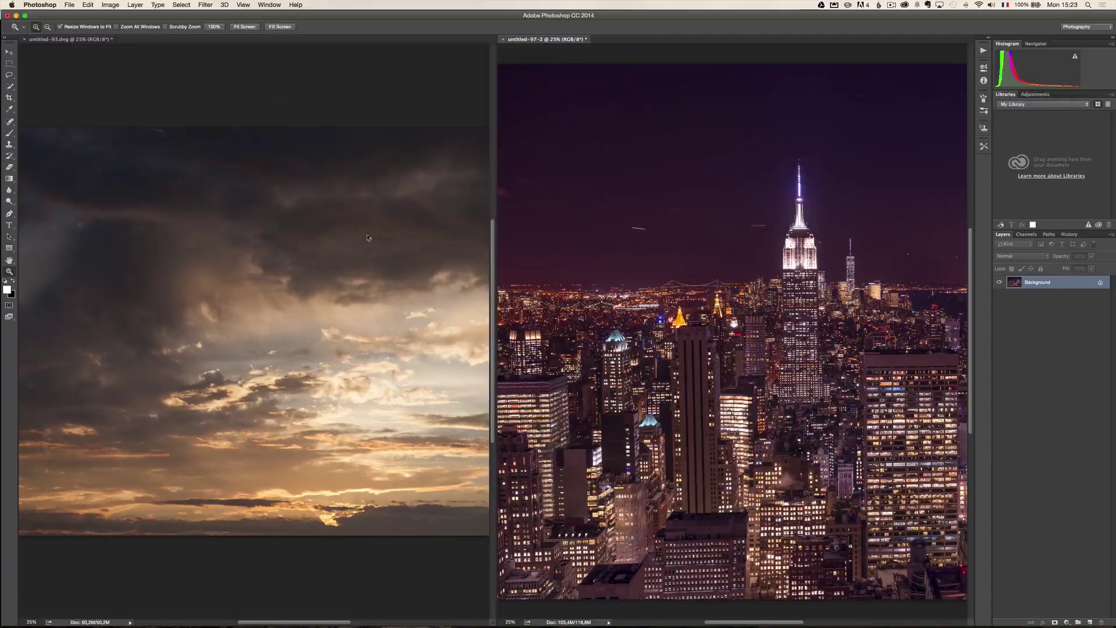
Examine the sunset sky and night city images in the side-by-side arrangement, activating each document in turn
{"action": "left_click", "coordinate": [368, 238]}
{"action": "scroll", "coordinate": [368, 237], "scroll_direction": "up", "scroll_amount": 5}
{"action": "left_click", "coordinate": [575, 163]}
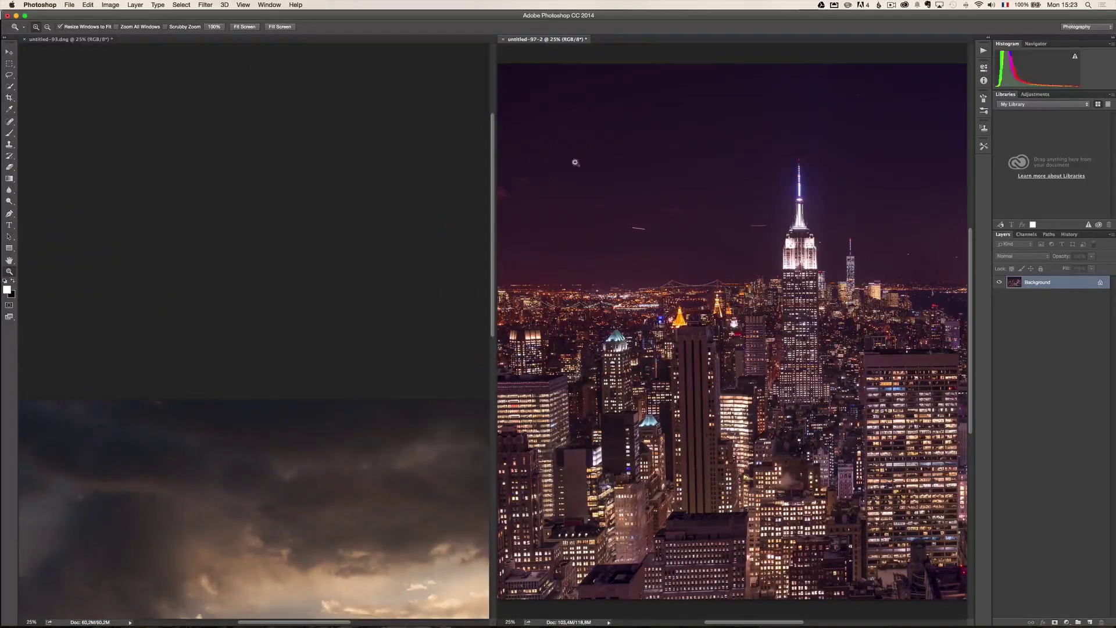
{"action": "left_click", "coordinate": [487, 263]}
{"action": "scroll", "coordinate": [487, 263], "scroll_direction": "down", "scroll_amount": 3}
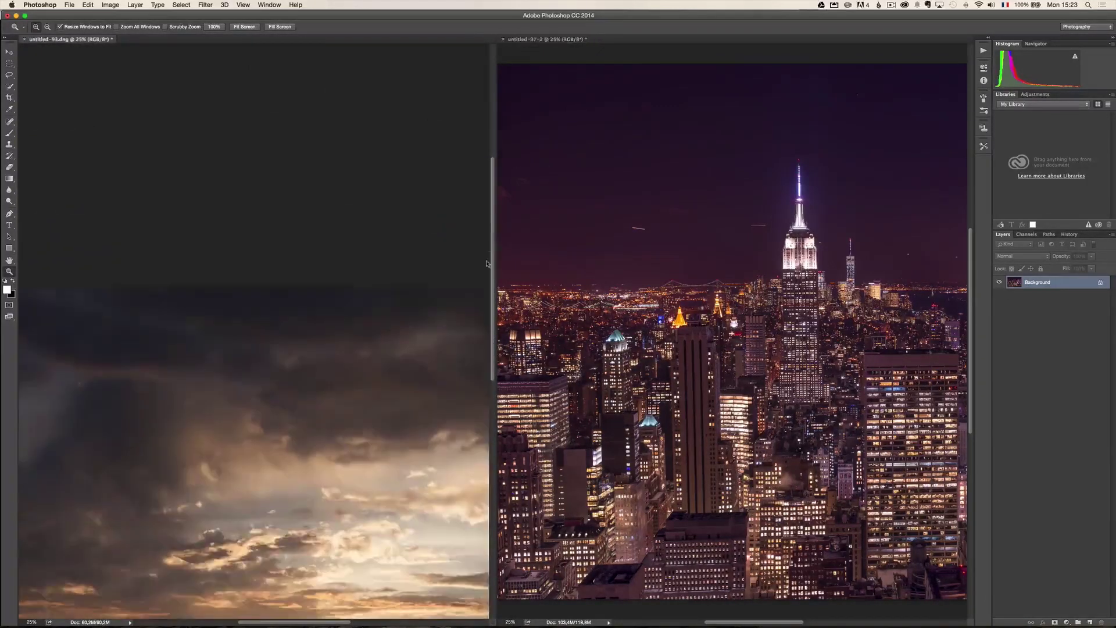
{"action": "left_click", "coordinate": [578, 156]}
{"action": "left_click", "coordinate": [407, 76]}
{"action": "left_click", "coordinate": [649, 130]}
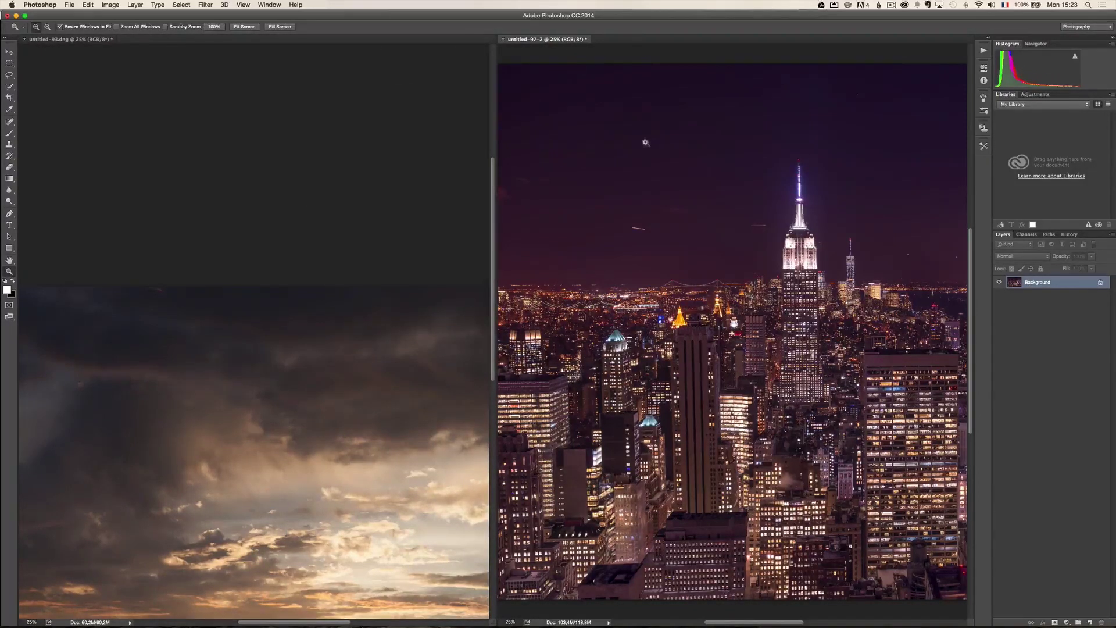
Consolidate all documents back to tabs and switch between the night city and sunset sky images
{"action": "left_click", "coordinate": [270, 5]}
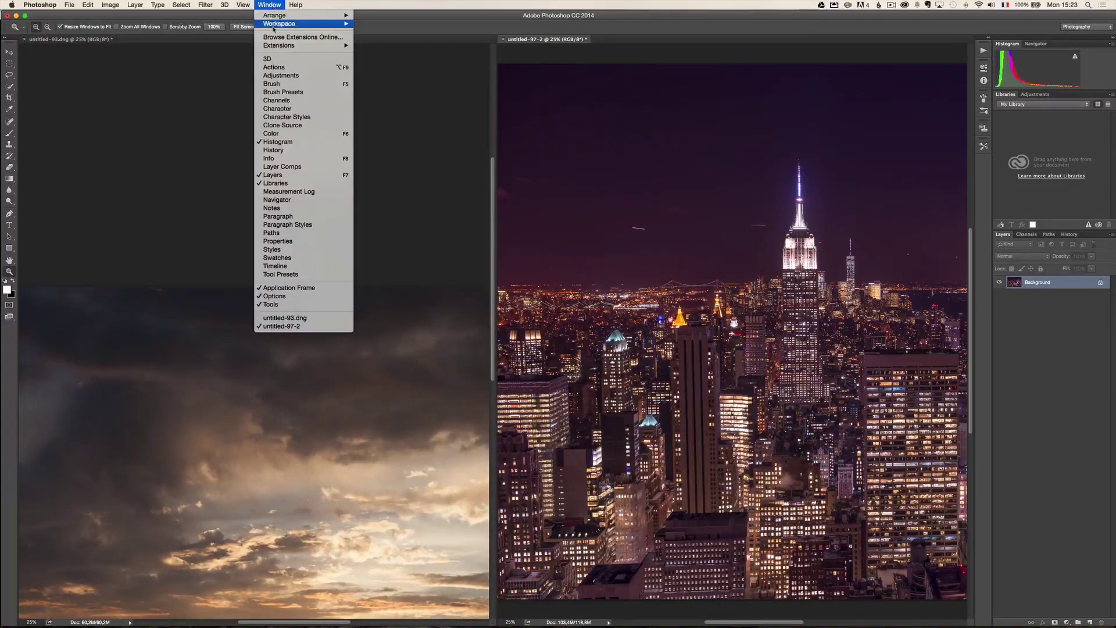
{"action": "mouse_move", "coordinate": [329, 16]}
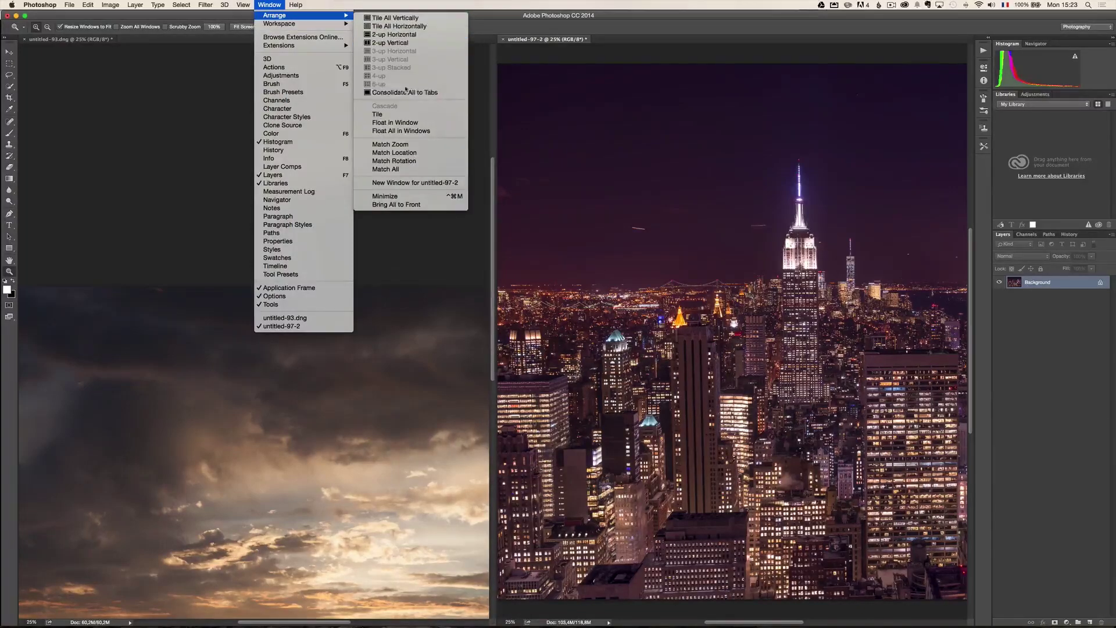
{"action": "left_click", "coordinate": [424, 94]}
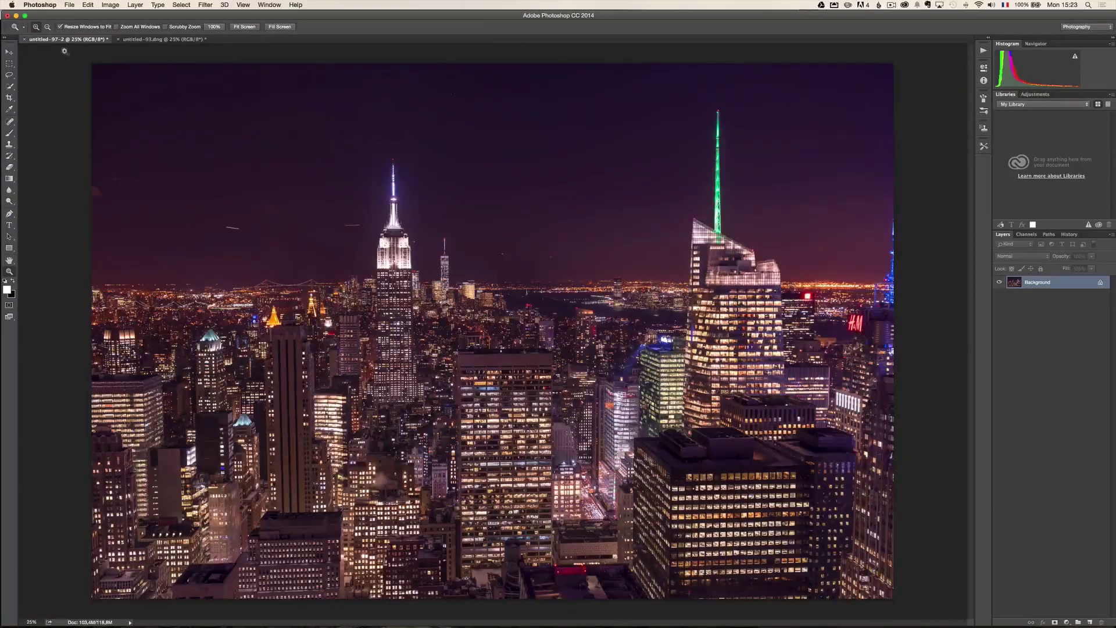
{"action": "left_click", "coordinate": [146, 41]}
{"action": "left_click", "coordinate": [88, 41]}
{"action": "left_click", "coordinate": [149, 40]}
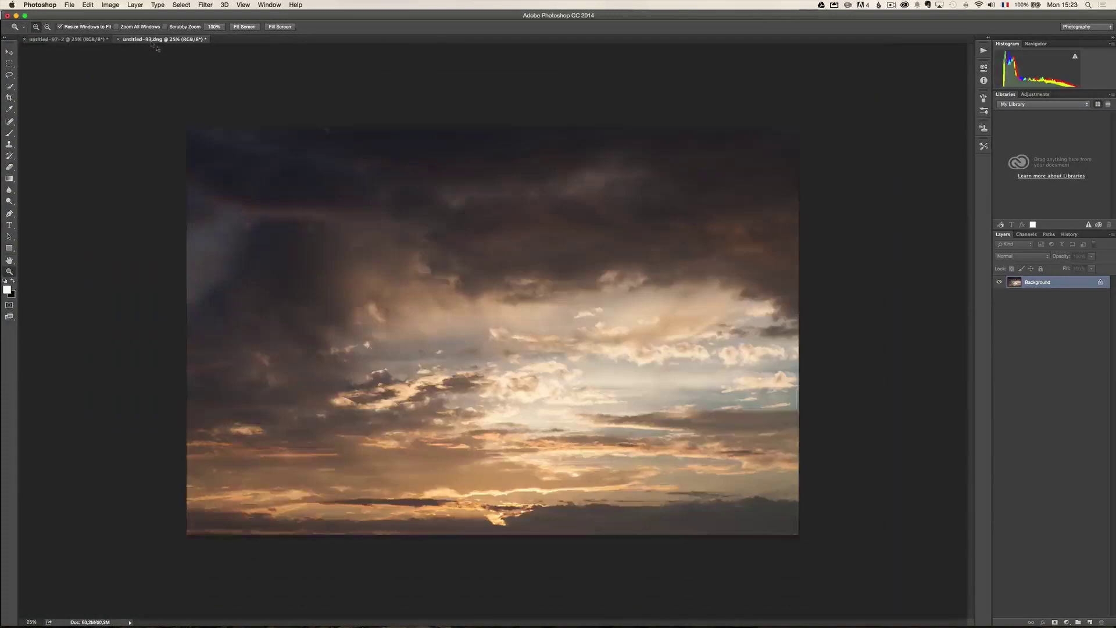
{"action": "left_click", "coordinate": [54, 40]}
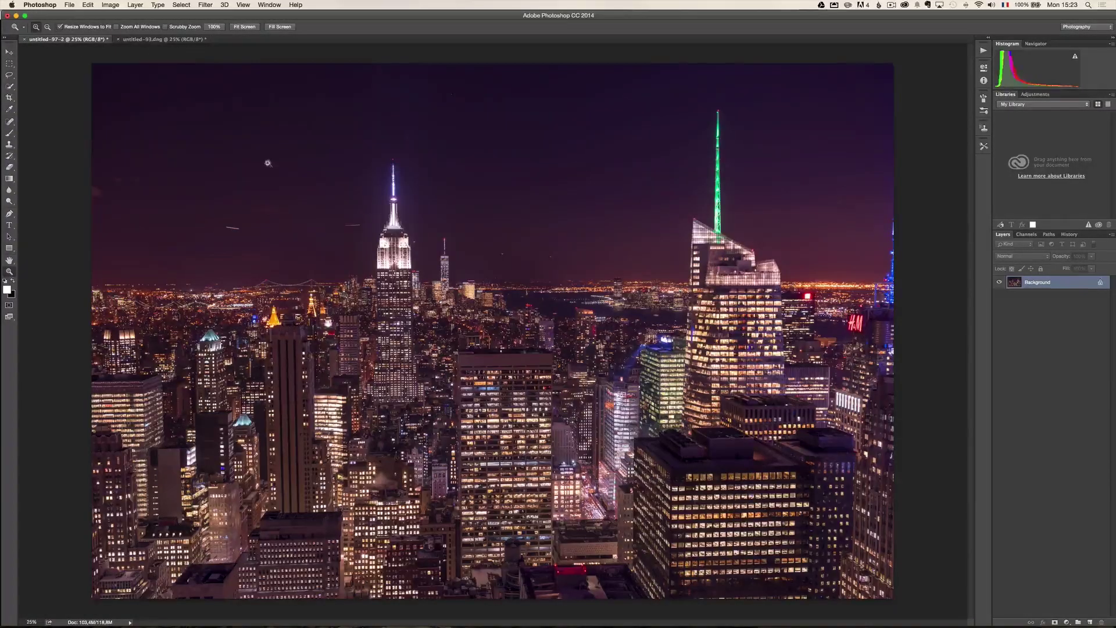
In the sunset sky image, unlock the Background layer and move it straight up by about half the canvas height
{"action": "left_click", "coordinate": [153, 39]}
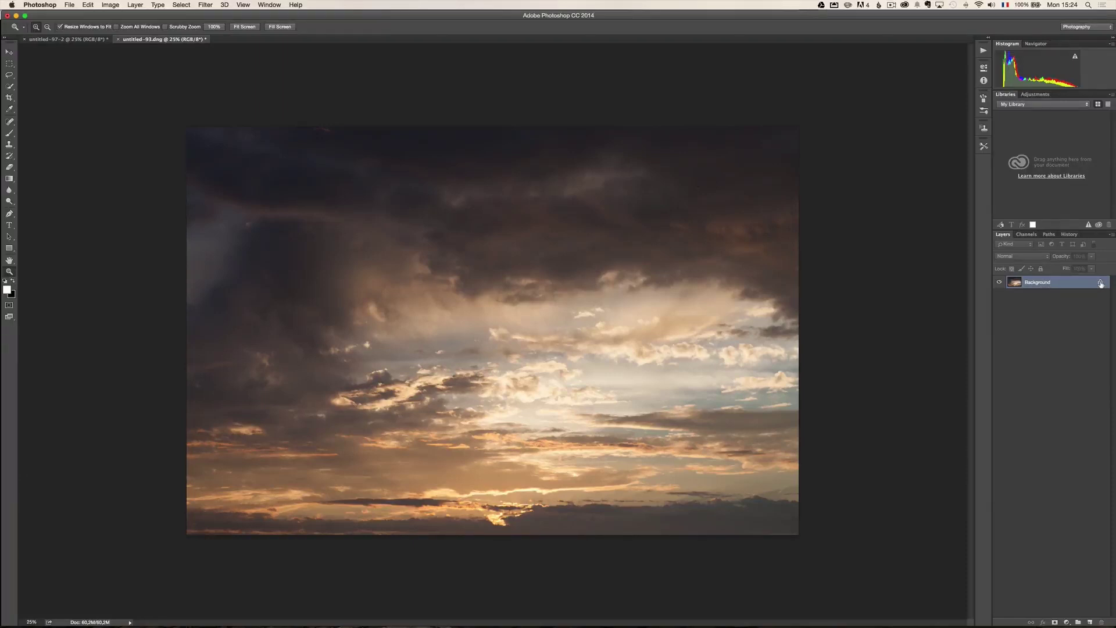
{"action": "left_click_drag", "start_coordinate": [1100, 621], "coordinate": [1100, 621]}
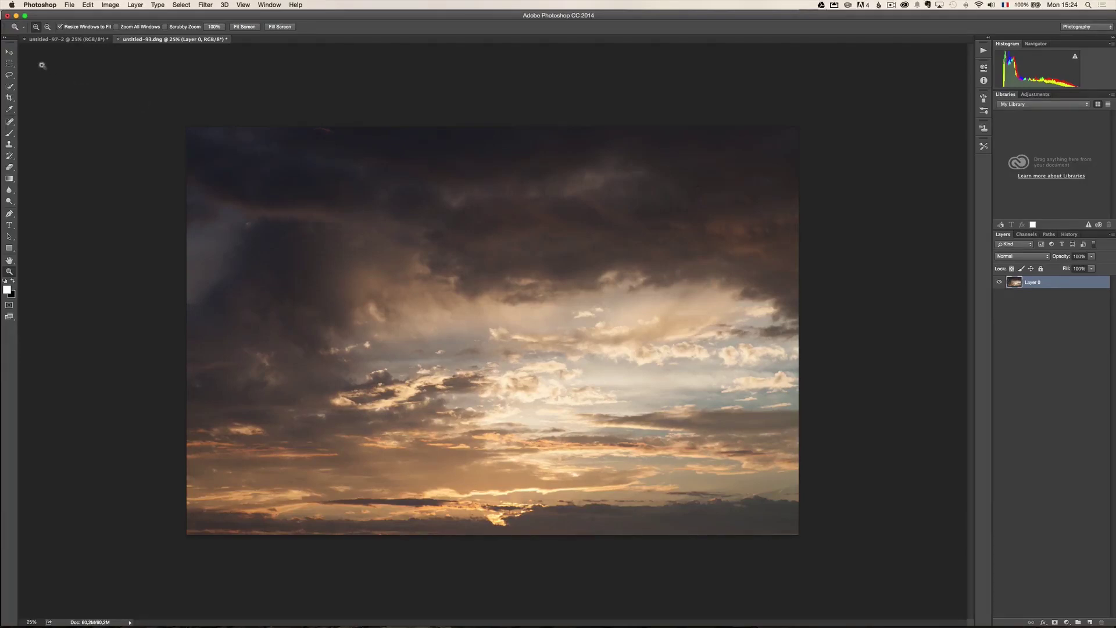
{"action": "left_click", "coordinate": [10, 52]}
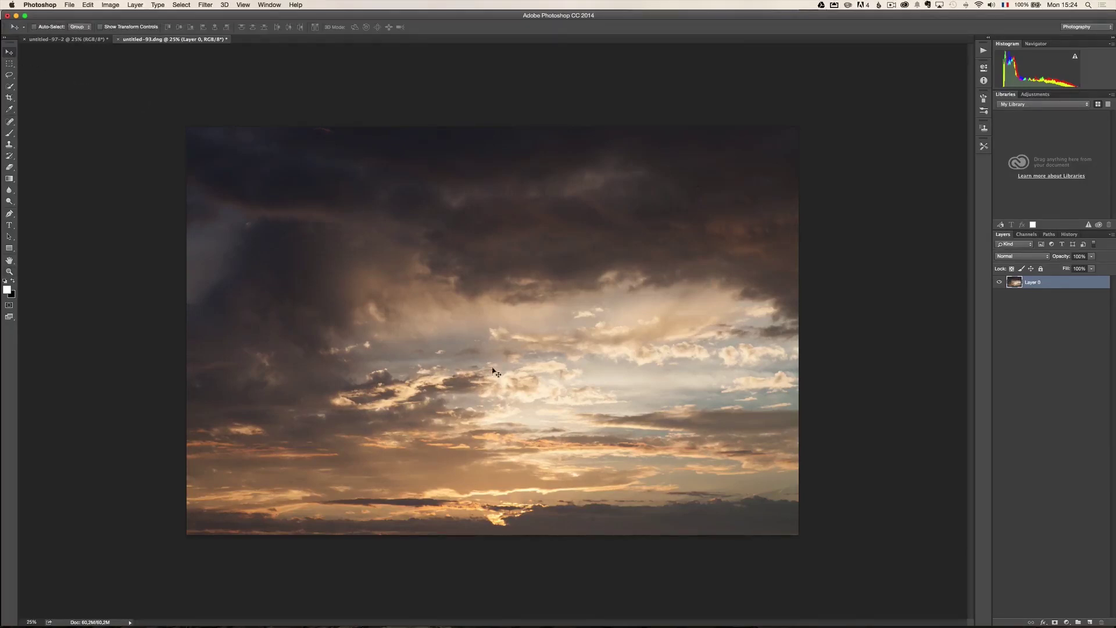
{"action": "left_click_drag", "start_coordinate": [497, 372], "coordinate": [495, 167]}
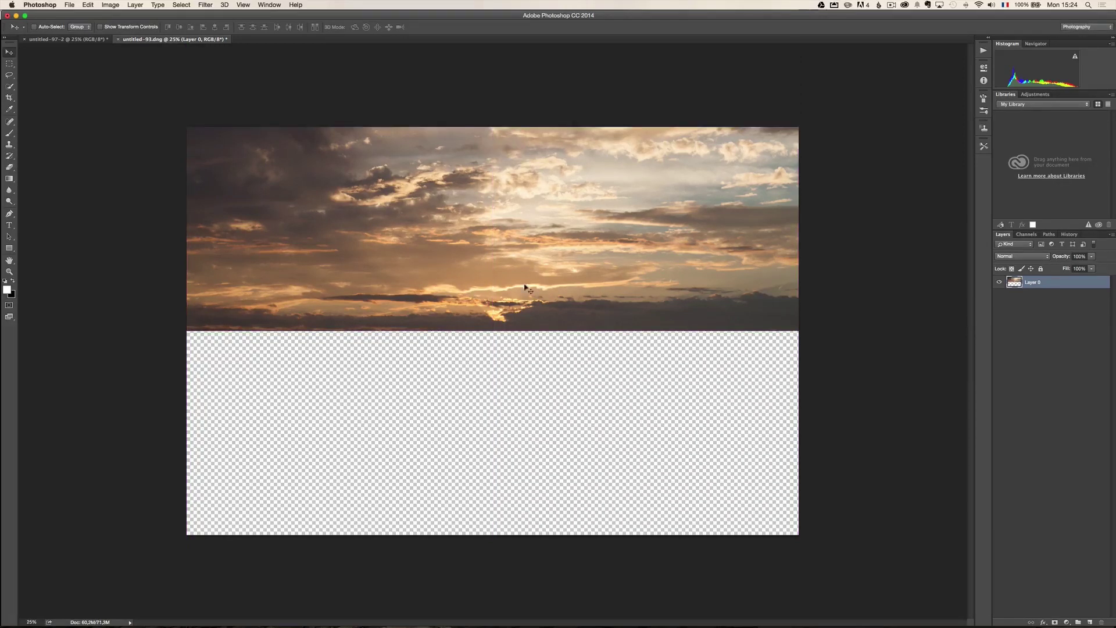
Duplicate the sky layer within the same document, naming the copy Bottom
{"action": "right_click", "coordinate": [1057, 285]}
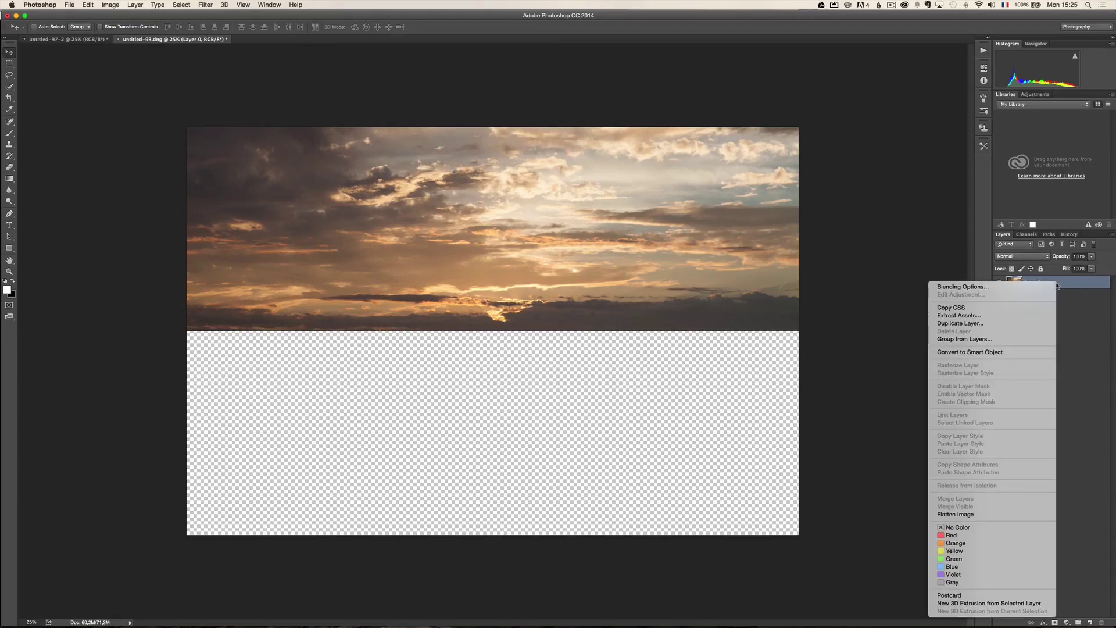
{"action": "left_click", "coordinate": [1005, 323]}
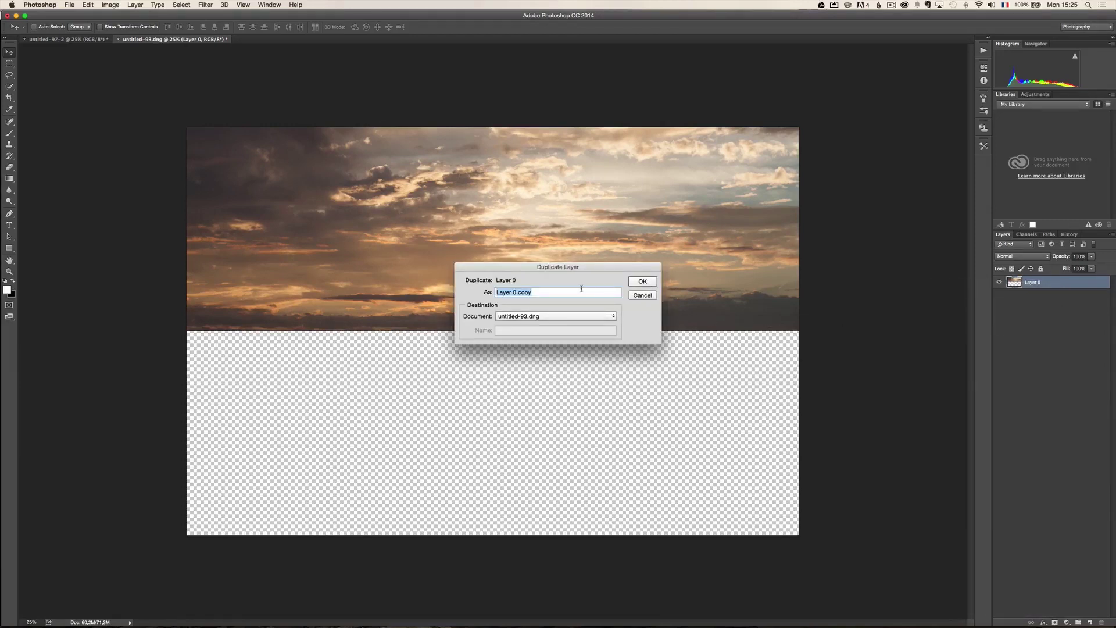
{"action": "type", "text": "Bottom"}
{"action": "left_click", "coordinate": [642, 281]}
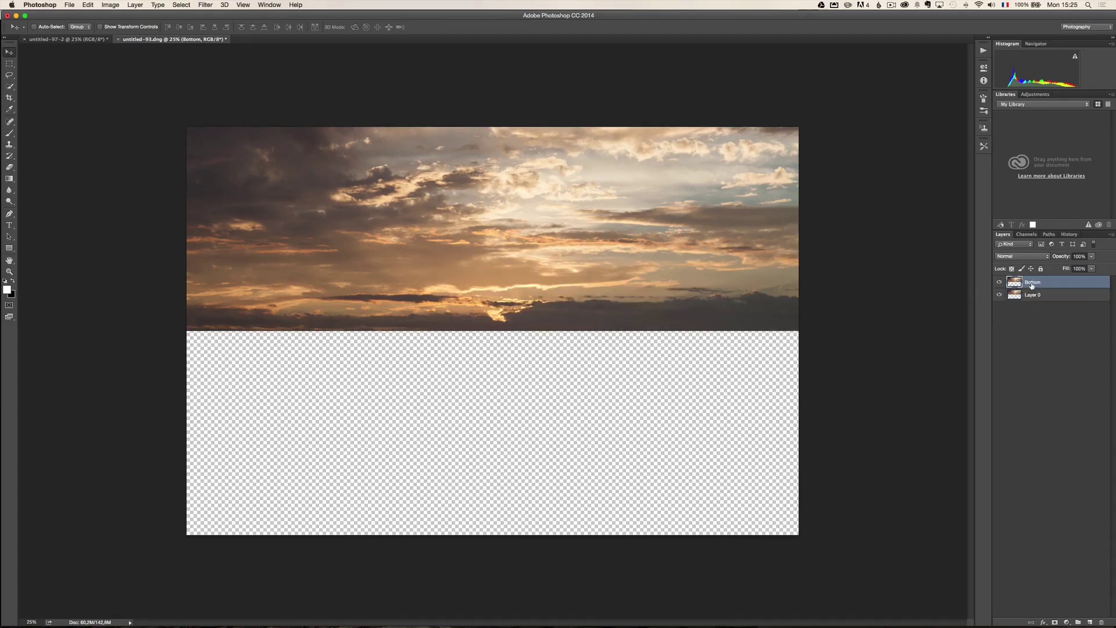
Rename the original sky layer, Layer 0, to top
{"action": "double_click", "coordinate": [1033, 296]}
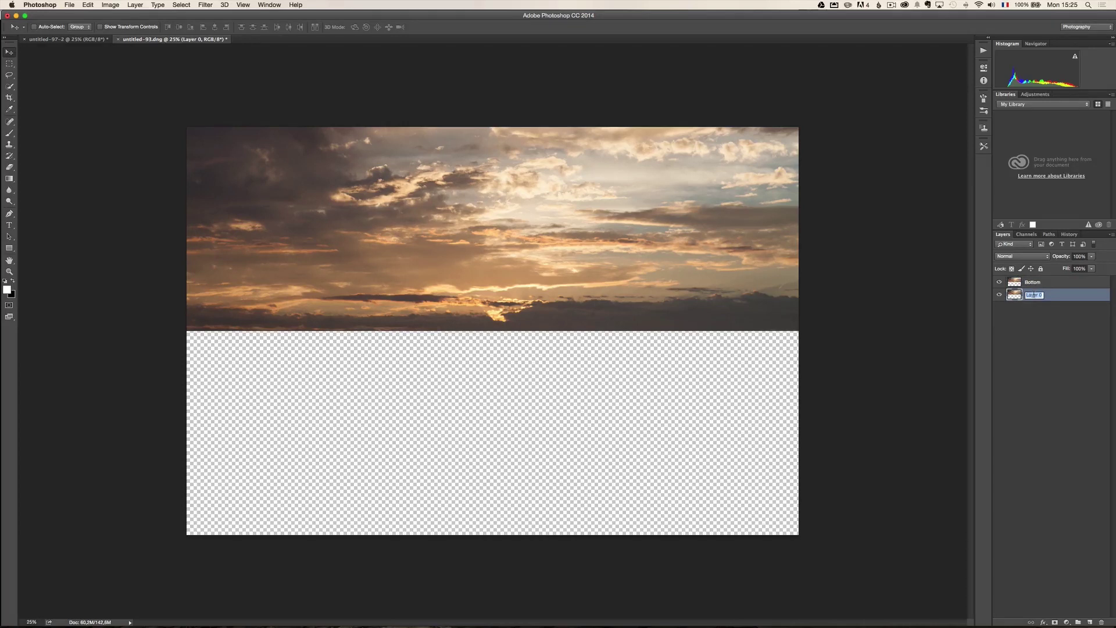
{"action": "key", "text": "BackSpace"}
{"action": "type", "text": "top"}
{"action": "key", "text": "Return"}
Flip the Bottom layer vertically with Free Transform and move it straight down so it mirrors the top layer in the canvas's lower half
{"action": "left_click", "coordinate": [1052, 282]}
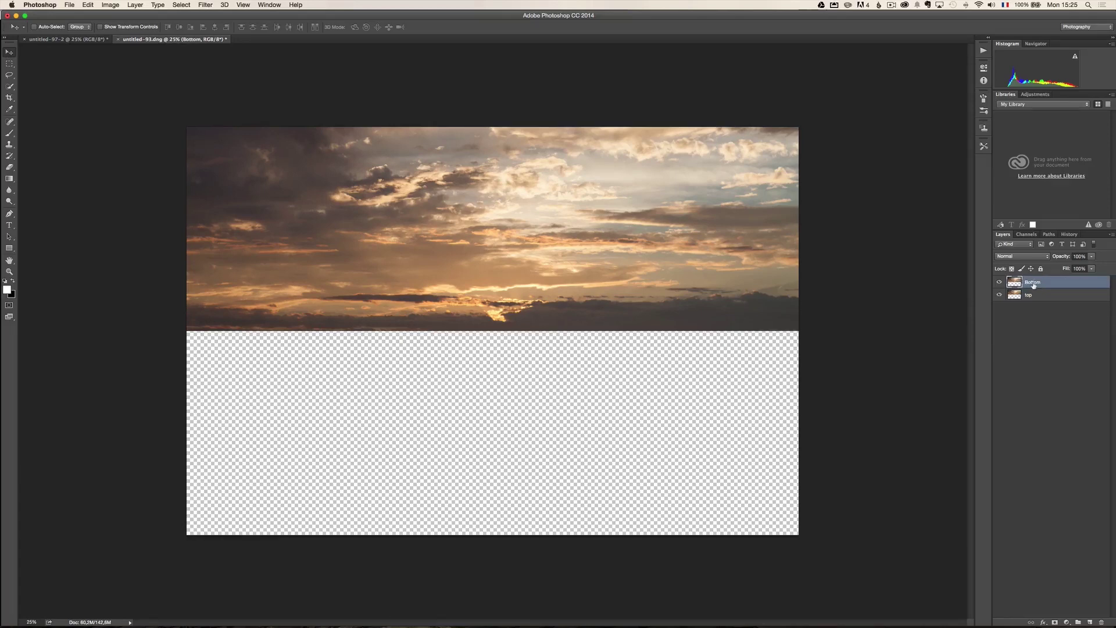
{"action": "left_click", "coordinate": [89, 5]}
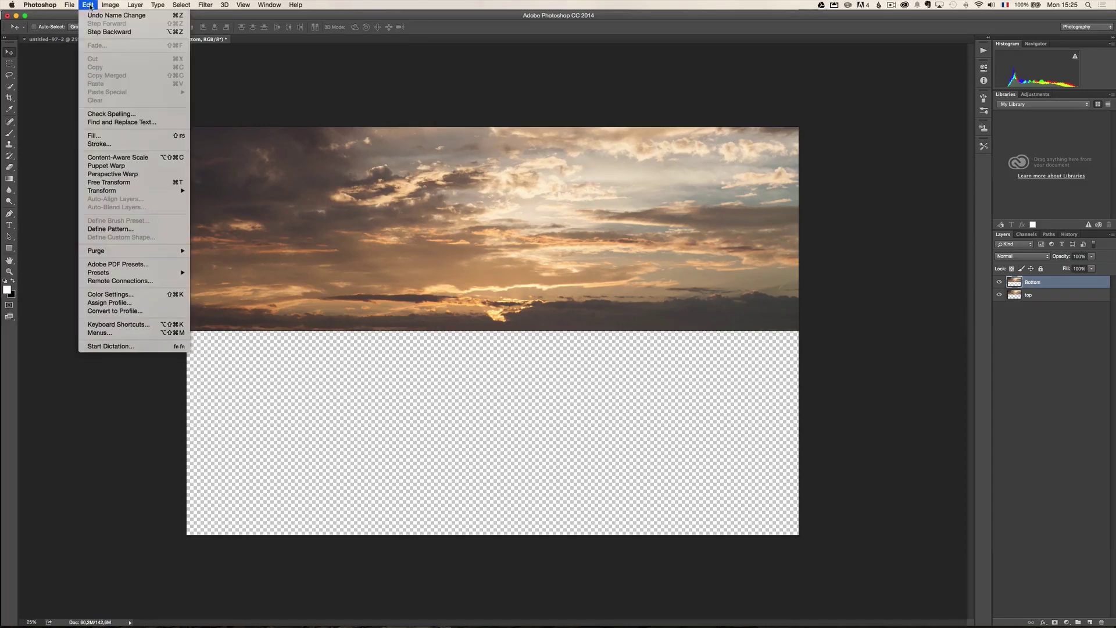
{"action": "mouse_move", "coordinate": [119, 253]}
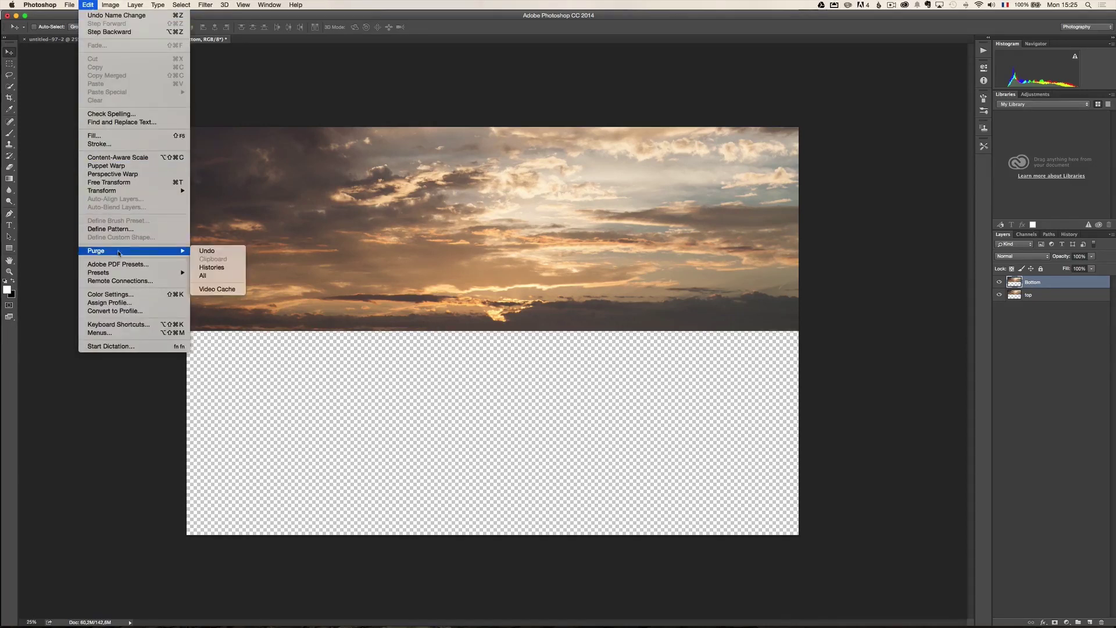
{"action": "left_click", "coordinate": [109, 182]}
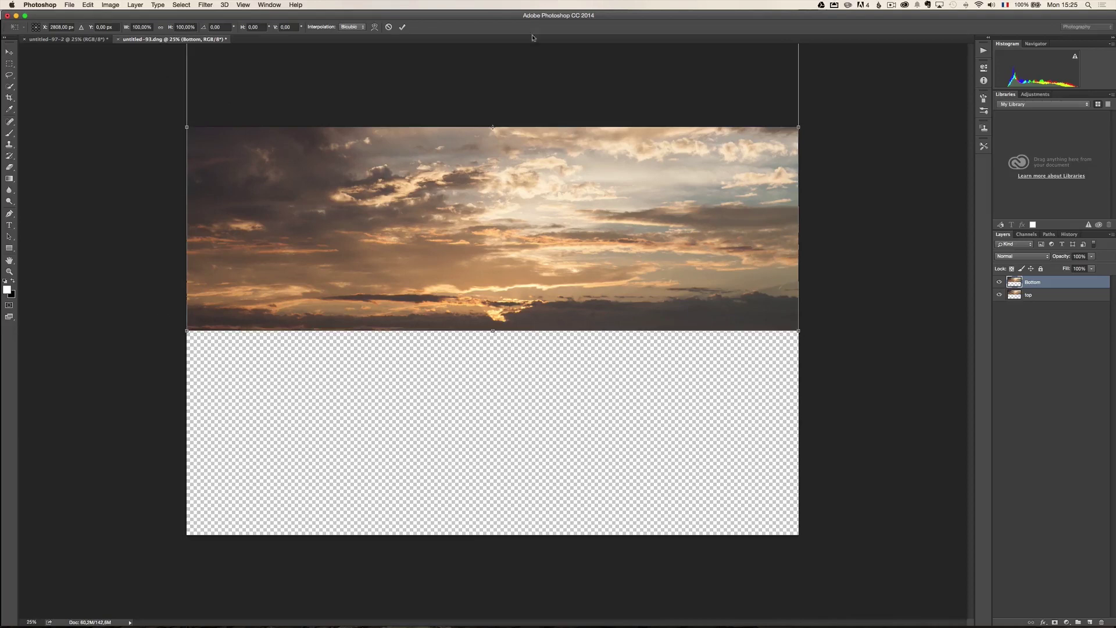
{"action": "right_click", "coordinate": [507, 191]}
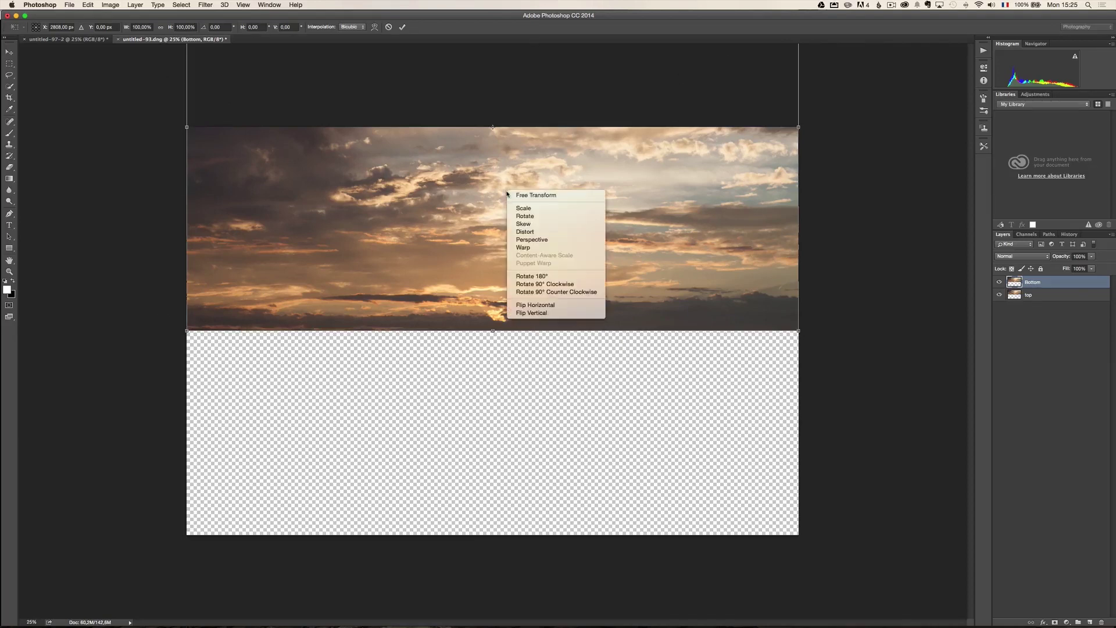
{"action": "left_click", "coordinate": [545, 314]}
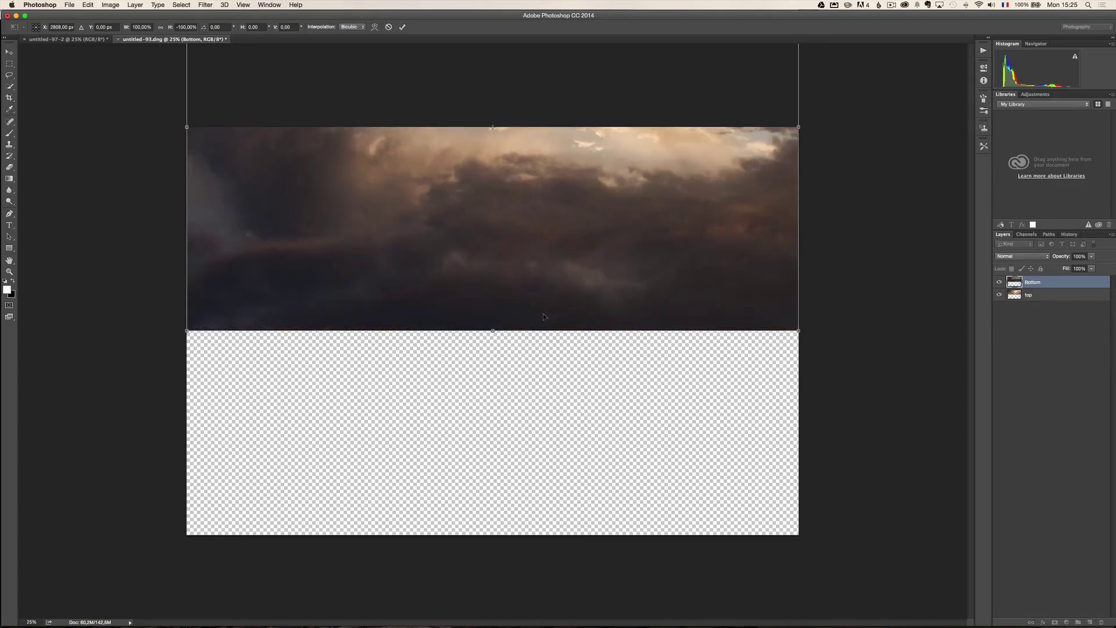
{"action": "key", "text": "Return"}
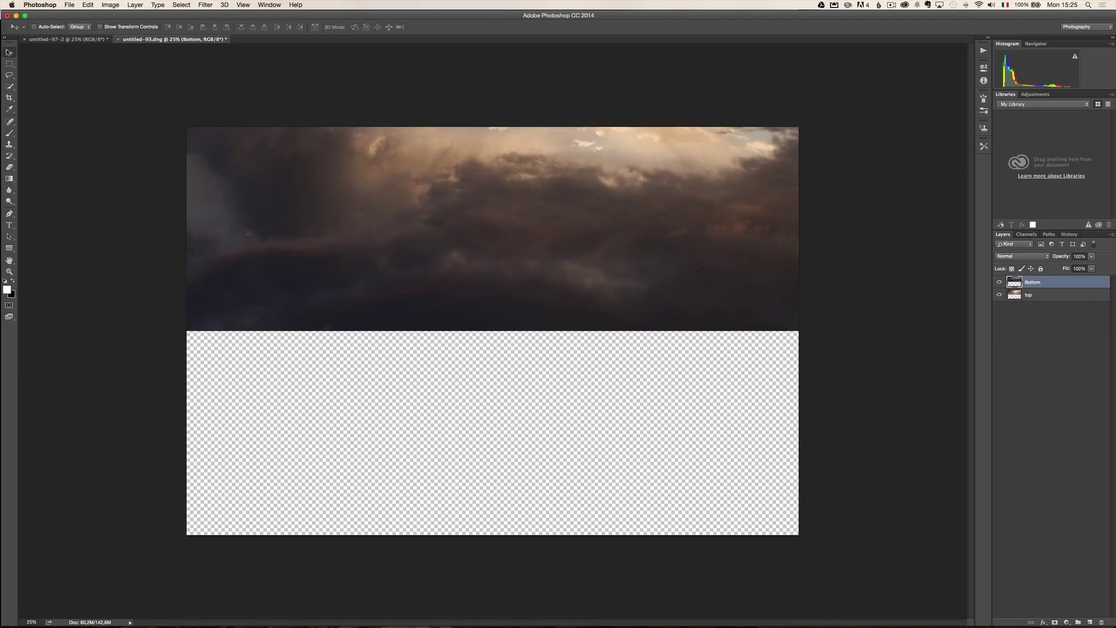
{"action": "left_click_drag", "start_coordinate": [446, 215], "coordinate": [420, 365]}
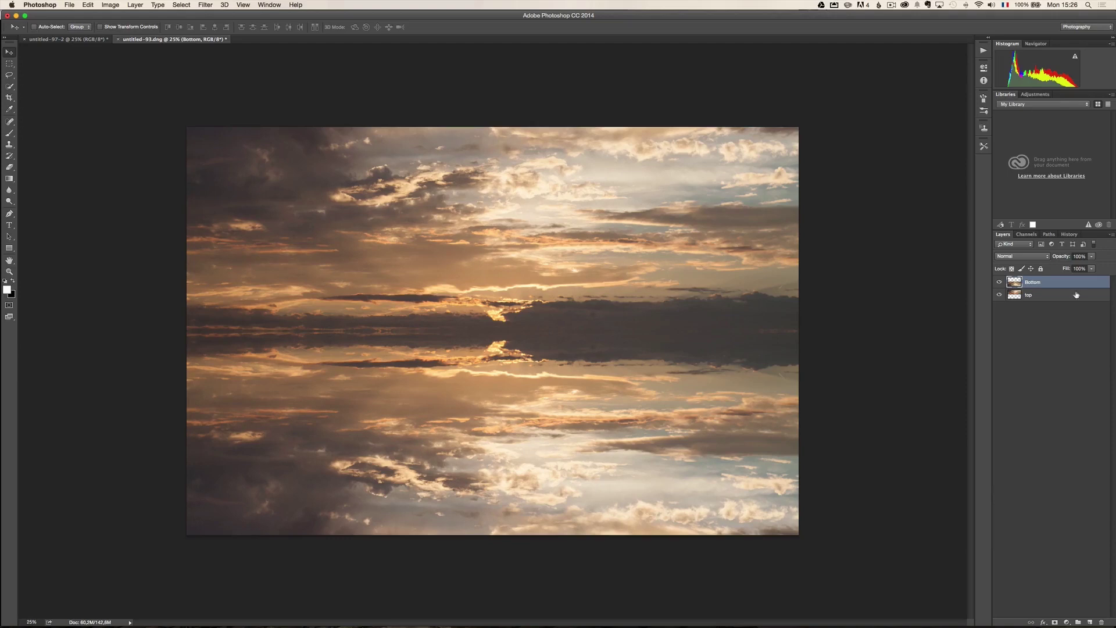
Copy the top sky layer into the New York night city document and position it over the city's sky area
{"action": "left_click", "coordinate": [1036, 299]}
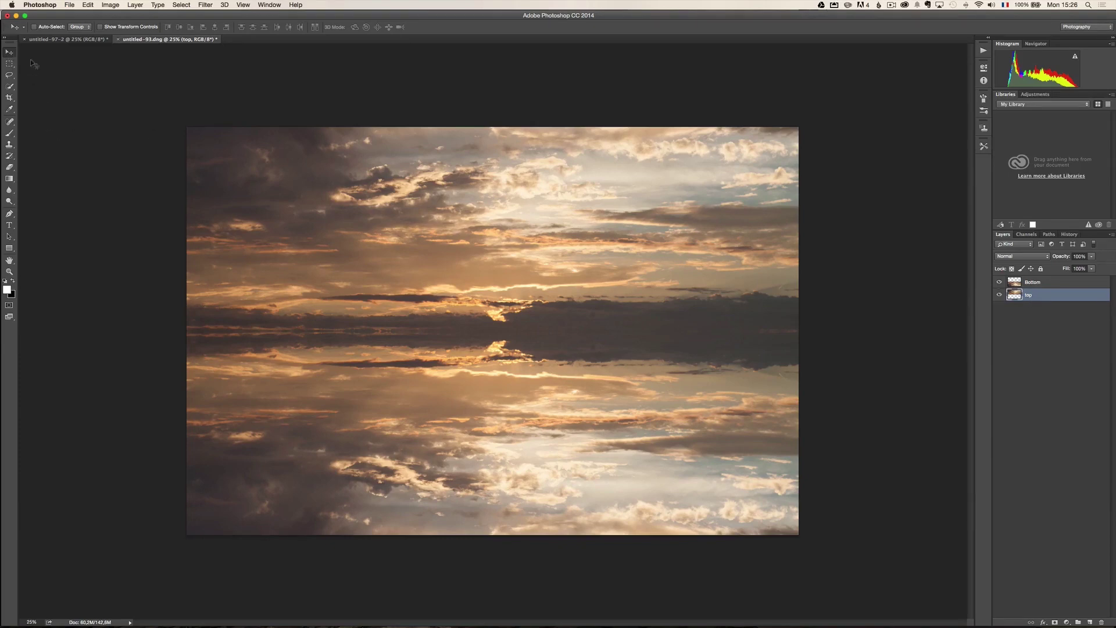
{"action": "left_click_drag", "start_coordinate": [359, 183], "coordinate": [81, 41]}
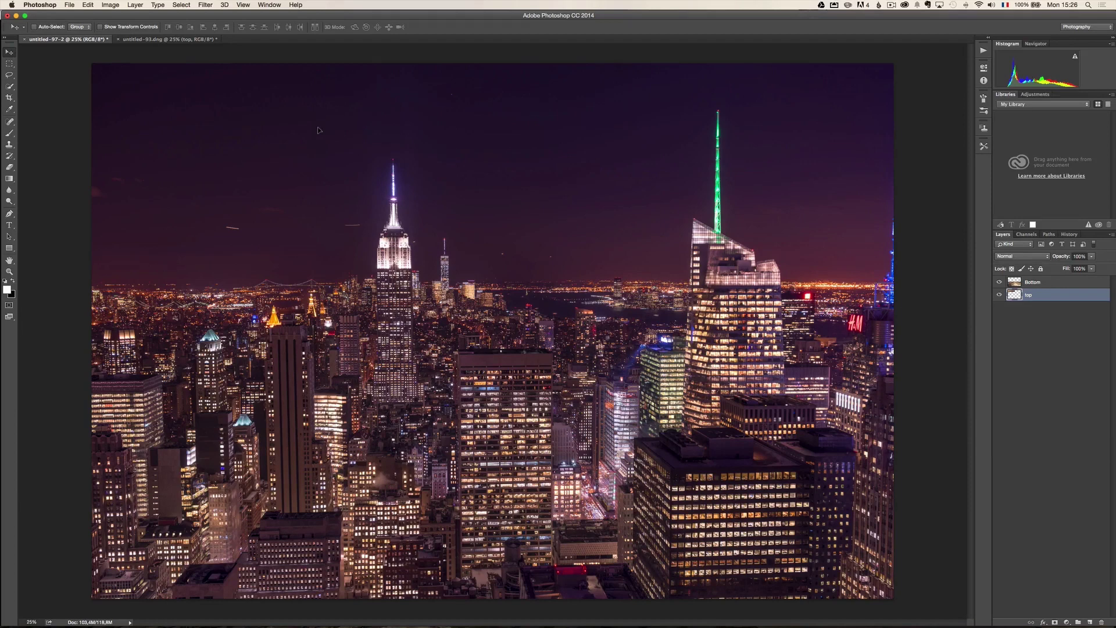
{"action": "left_click_drag", "start_coordinate": [318, 127], "coordinate": [317, 128]}
{"action": "left_click_drag", "start_coordinate": [515, 325], "coordinate": [506, 240]}
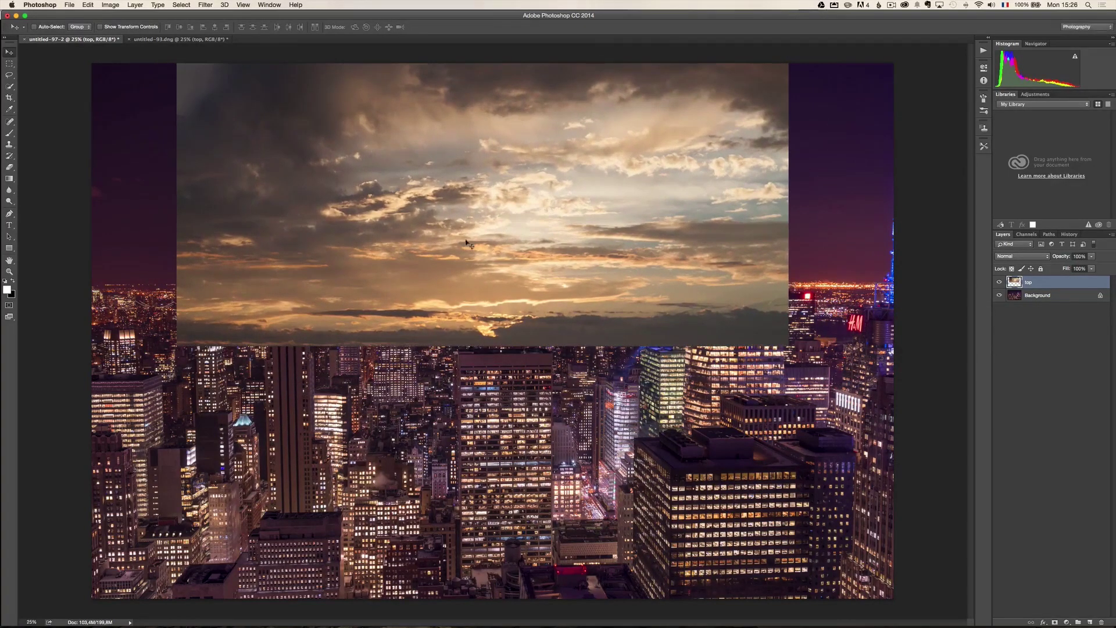
Stretch the top layer horizontally in both directions to about 137% width with Free Transform, covering the full width of the city photo
{"action": "left_click", "coordinate": [10, 272]}
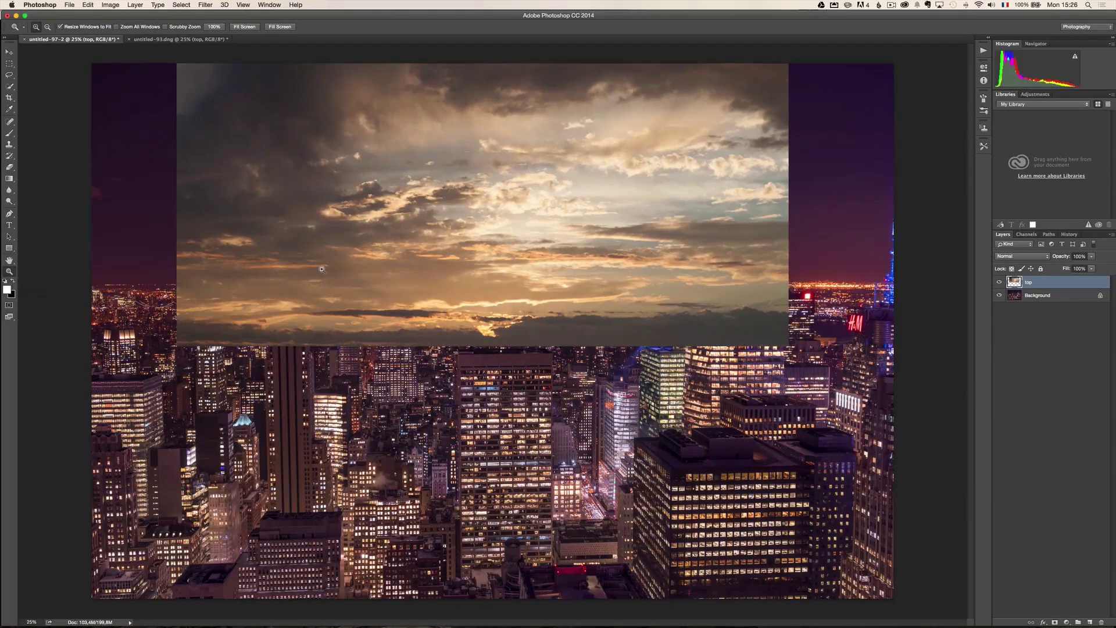
{"action": "left_click", "coordinate": [382, 272]}
{"action": "left_click", "coordinate": [444, 271]}
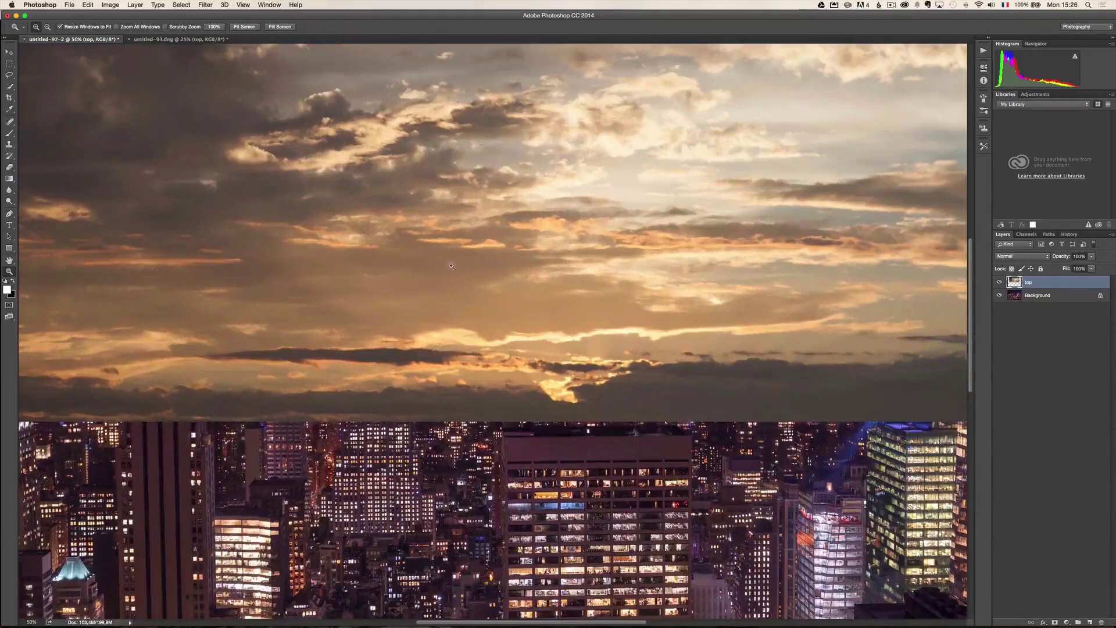
{"action": "key", "text": "alt"}
{"action": "left_click", "coordinate": [460, 302], "text": "alt"}
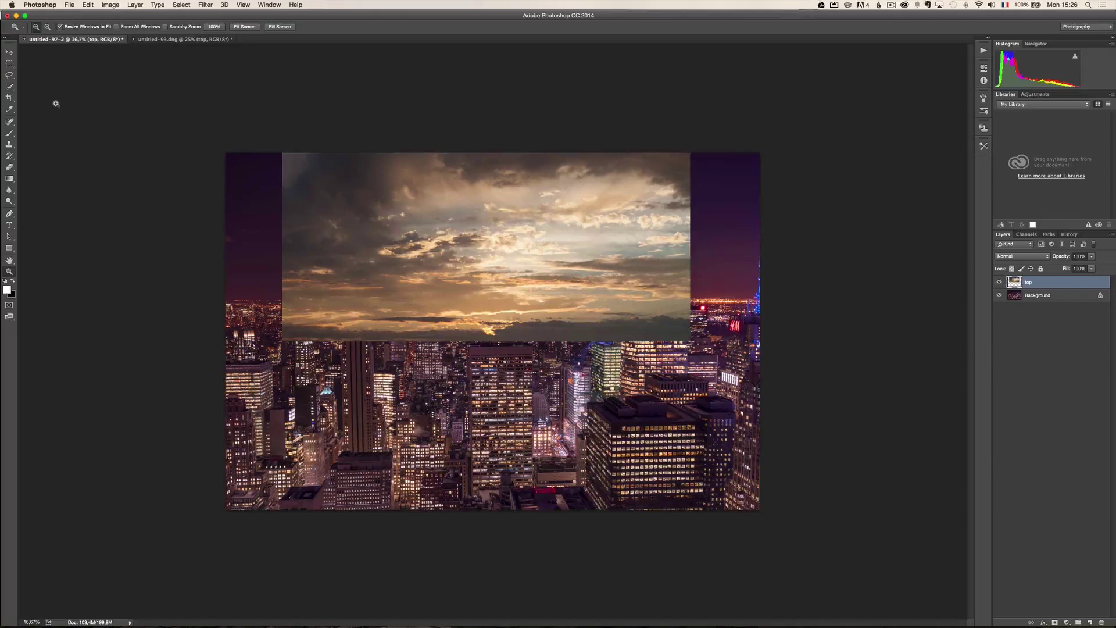
{"action": "left_click", "coordinate": [88, 5]}
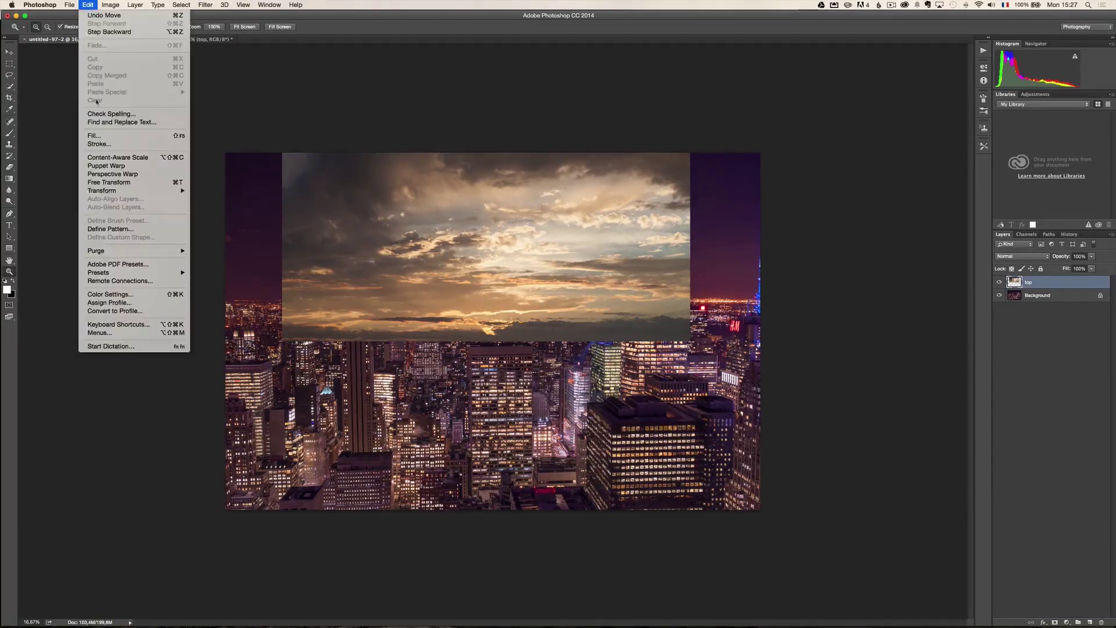
{"action": "left_click", "coordinate": [127, 184]}
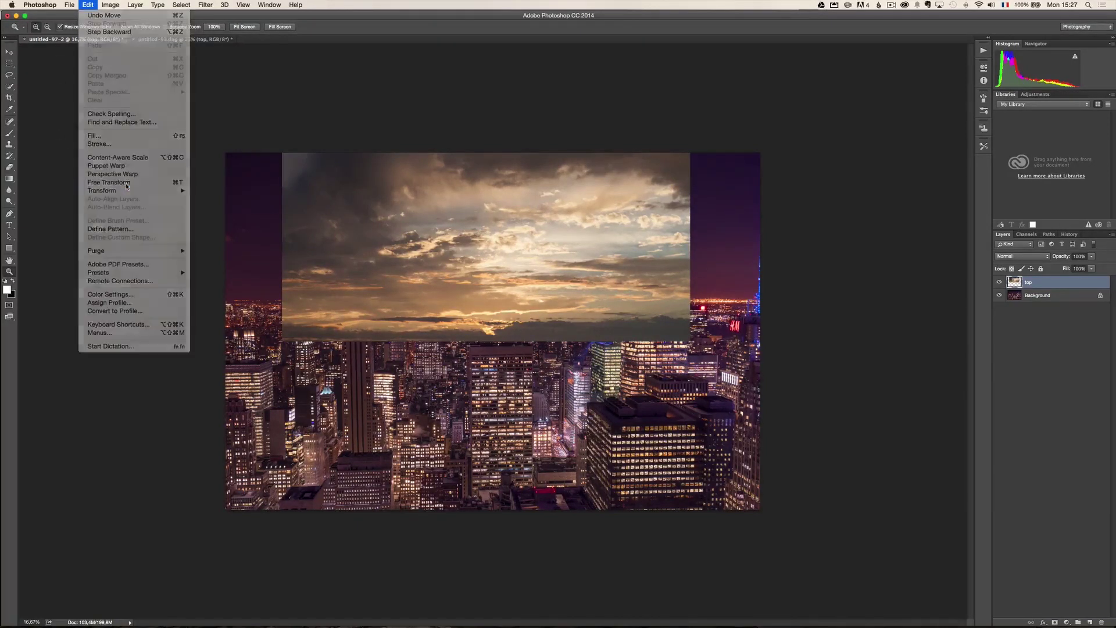
{"action": "left_click_drag", "start_coordinate": [281, 206], "coordinate": [218, 206]}
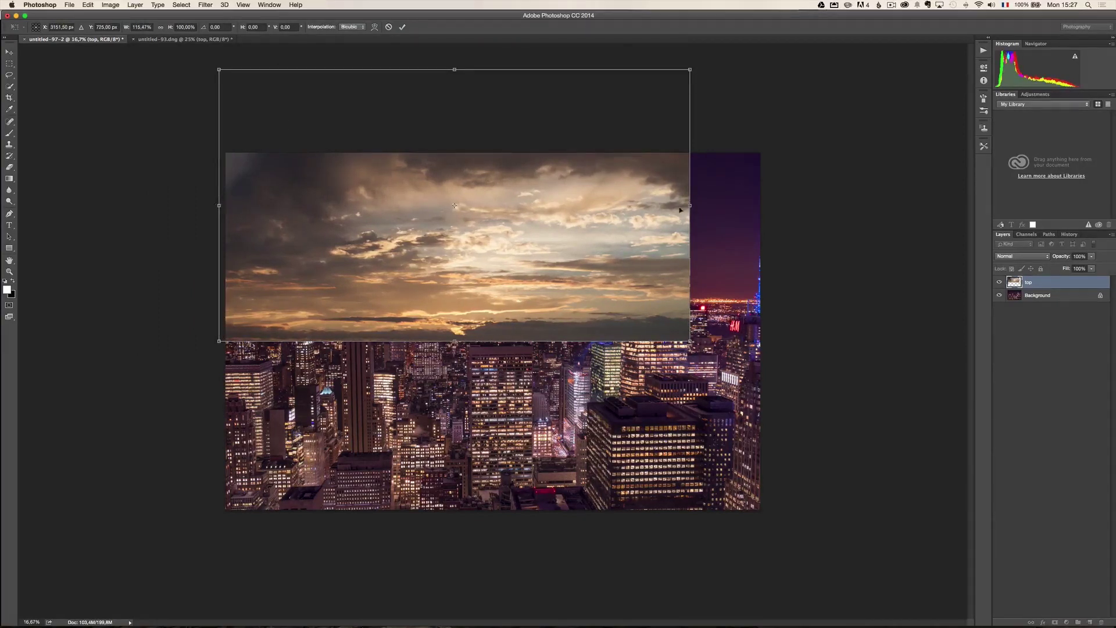
{"action": "left_click_drag", "start_coordinate": [690, 205], "coordinate": [776, 205]}
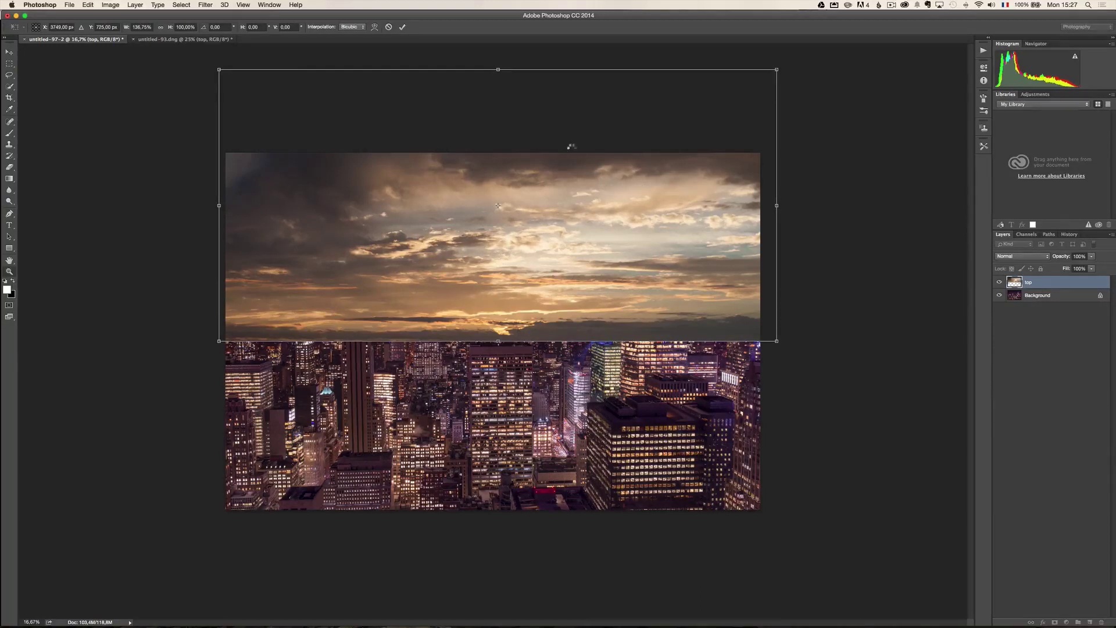
{"action": "key", "text": "Return"}
{"action": "key", "text": "z"}
Compare the image with and without the top layer, leave that layer hidden, and make the Background layer active
{"action": "left_click", "coordinate": [999, 282]}
{"action": "left_click", "coordinate": [999, 283]}
{"action": "left_click", "coordinate": [999, 282]}
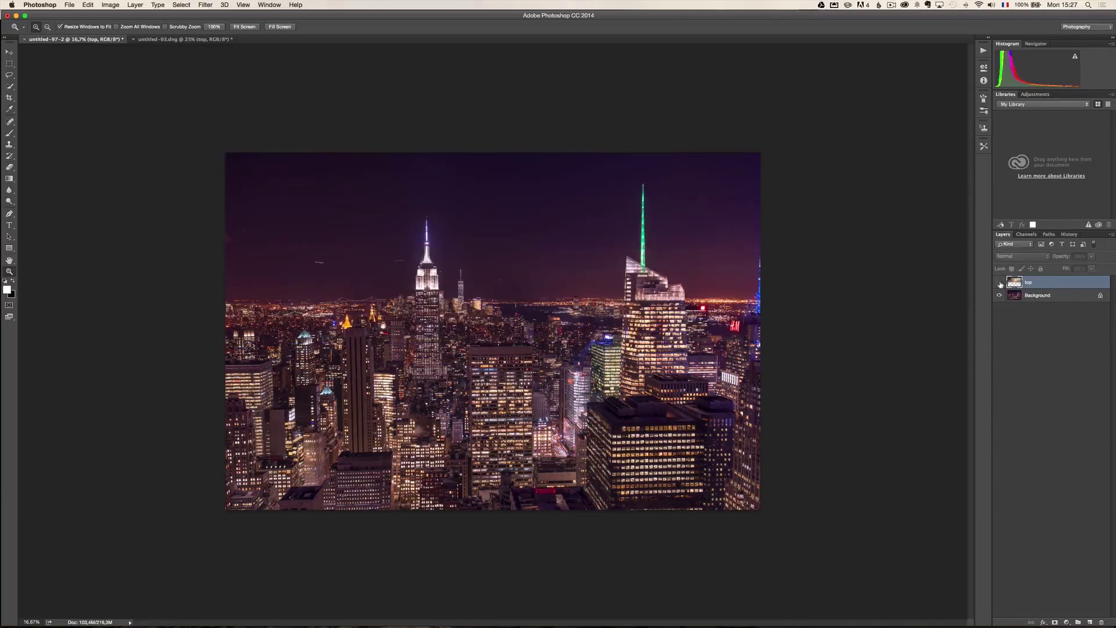
{"action": "left_click", "coordinate": [999, 282]}
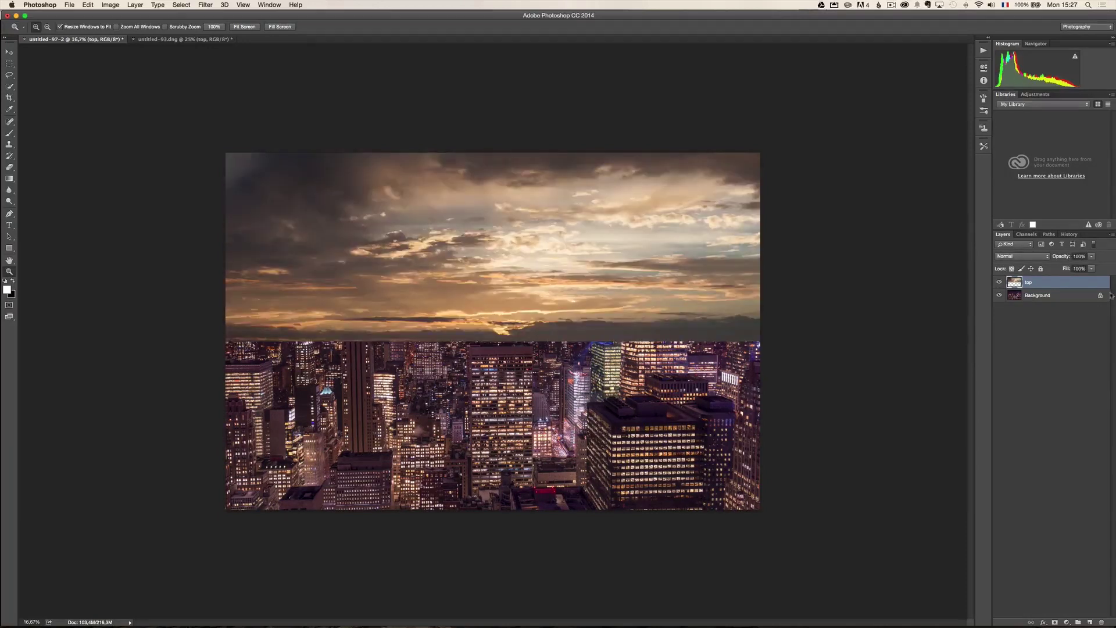
{"action": "left_click", "coordinate": [999, 283]}
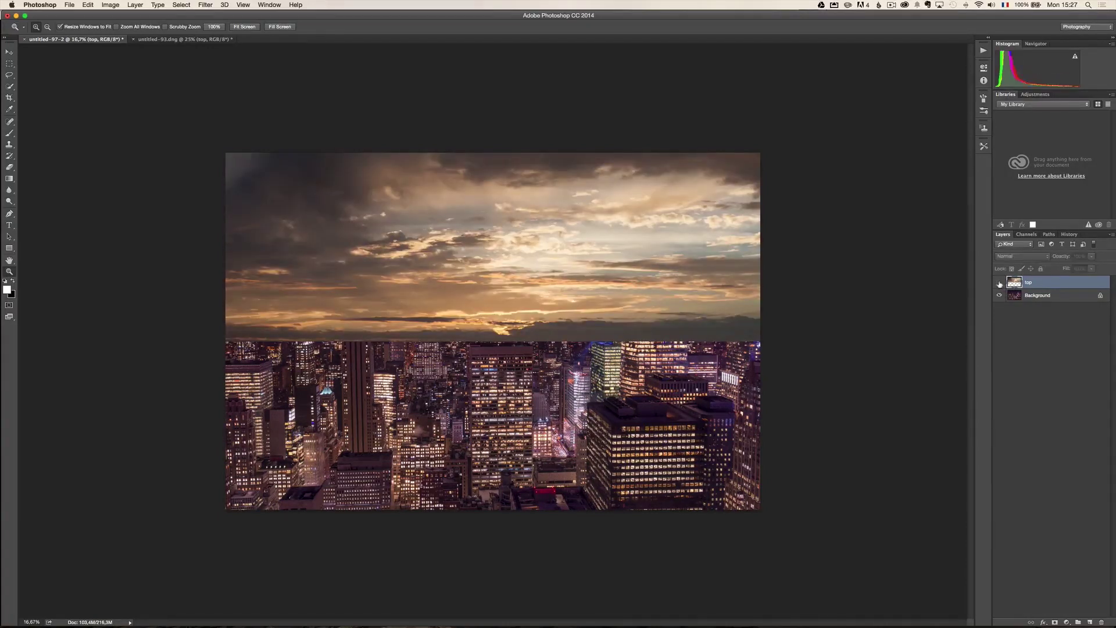
{"action": "left_click", "coordinate": [1044, 296]}
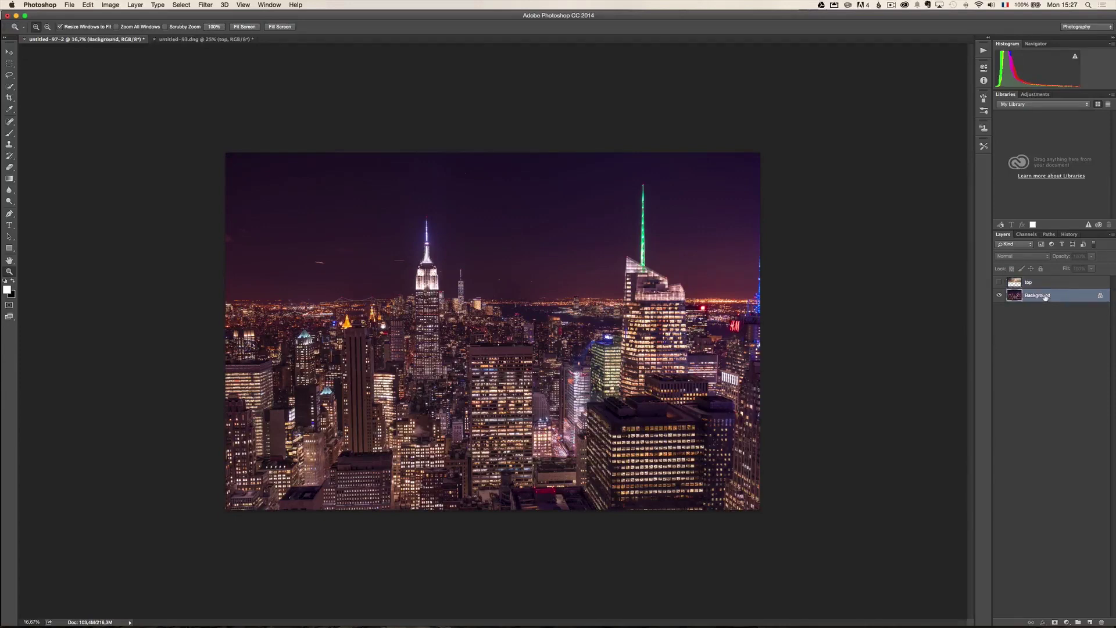
Select the entire night sky above the skyline on the Background layer with the Quick Selection tool
{"action": "left_click", "coordinate": [337, 257]}
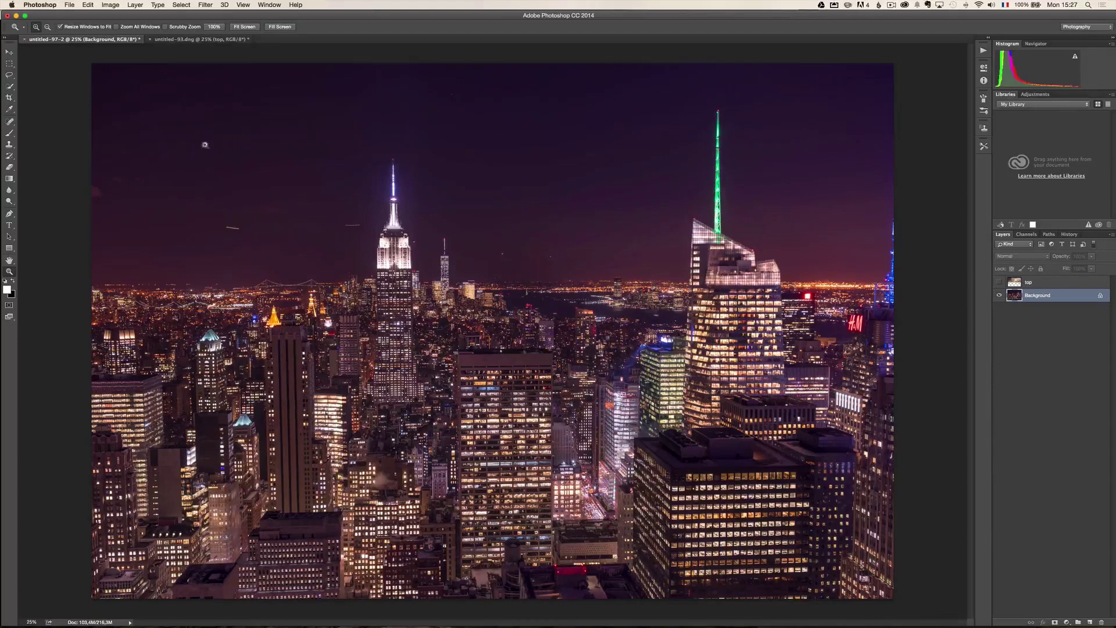
{"action": "left_click", "coordinate": [10, 88]}
{"action": "left_click_drag", "start_coordinate": [10, 90], "coordinate": [60, 86]}
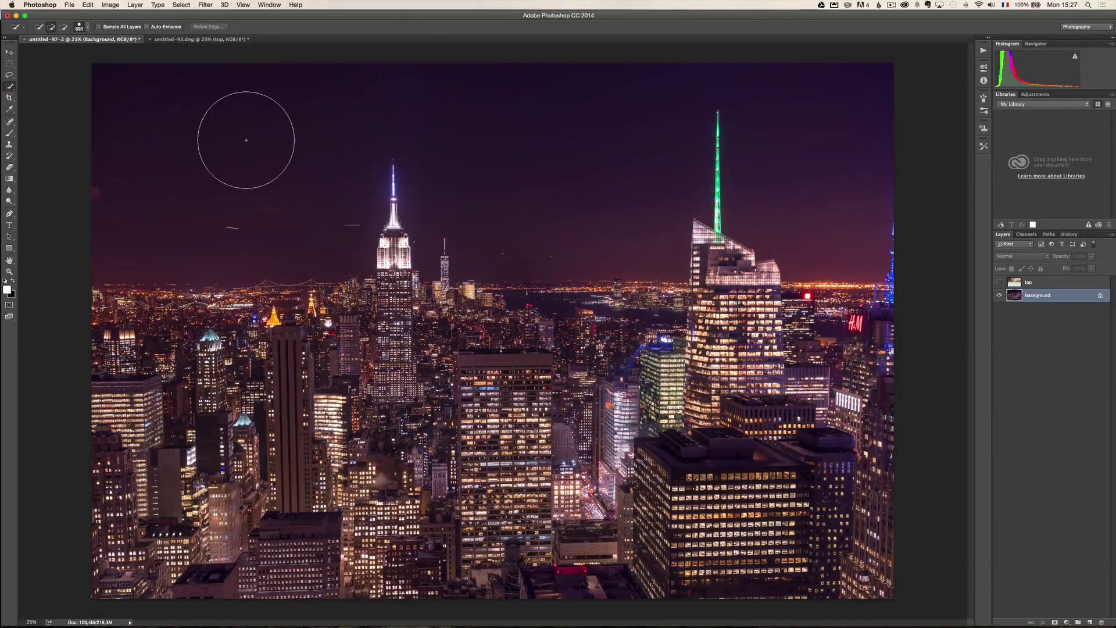
{"action": "left_click_drag", "start_coordinate": [246, 154], "coordinate": [268, 157]}
{"action": "mouse_move", "coordinate": [238, 159]}
{"action": "left_mouse_down"}
{"action": "mouse_move", "coordinate": [289, 161]}
{"action": "mouse_move", "coordinate": [242, 165]}
{"action": "left_mouse_up"}
{"action": "mouse_move", "coordinate": [173, 194]}
{"action": "left_mouse_down"}
{"action": "mouse_move", "coordinate": [284, 177]}
{"action": "mouse_move", "coordinate": [152, 199]}
{"action": "mouse_move", "coordinate": [227, 229]}
{"action": "left_mouse_up"}
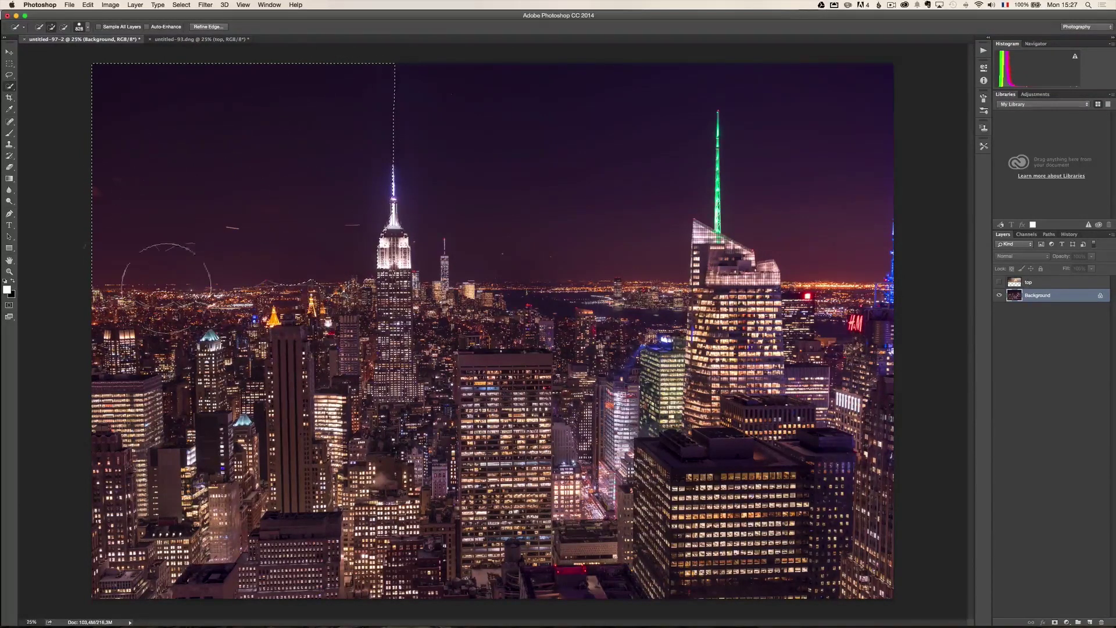
{"action": "mouse_move", "coordinate": [386, 99]}
{"action": "left_mouse_down"}
{"action": "mouse_move", "coordinate": [588, 109]}
{"action": "mouse_move", "coordinate": [772, 99]}
{"action": "mouse_move", "coordinate": [809, 112]}
{"action": "mouse_move", "coordinate": [823, 161]}
{"action": "left_mouse_up"}
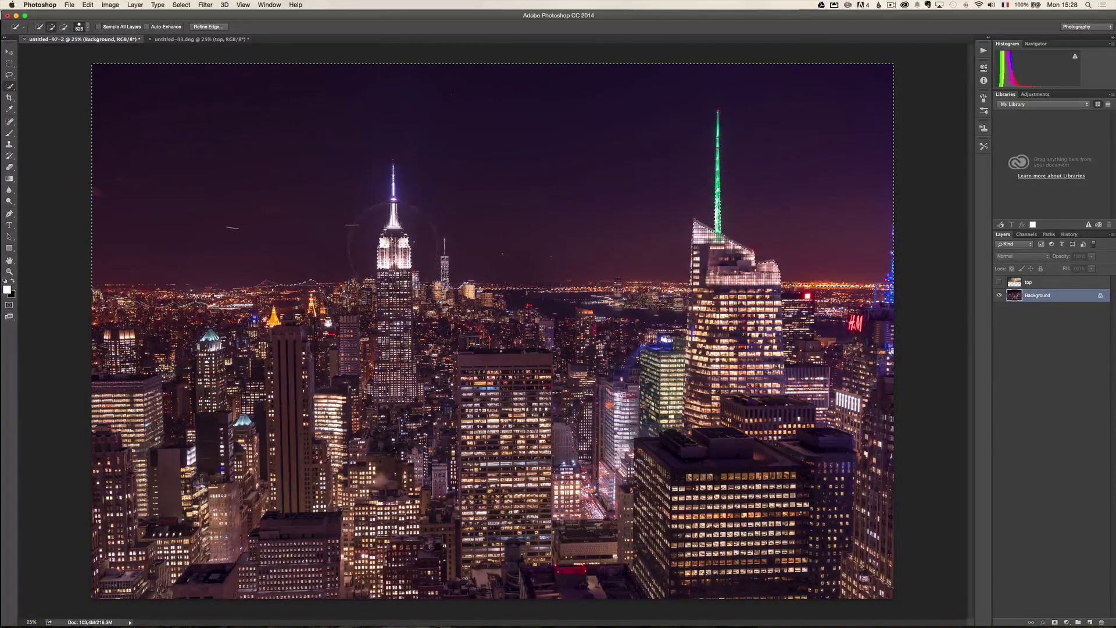
Open Refine Edge for the sky selection and brush along the Empire State Building's spire and the thin tower beside it to refine their edges
{"action": "left_click", "coordinate": [205, 27]}
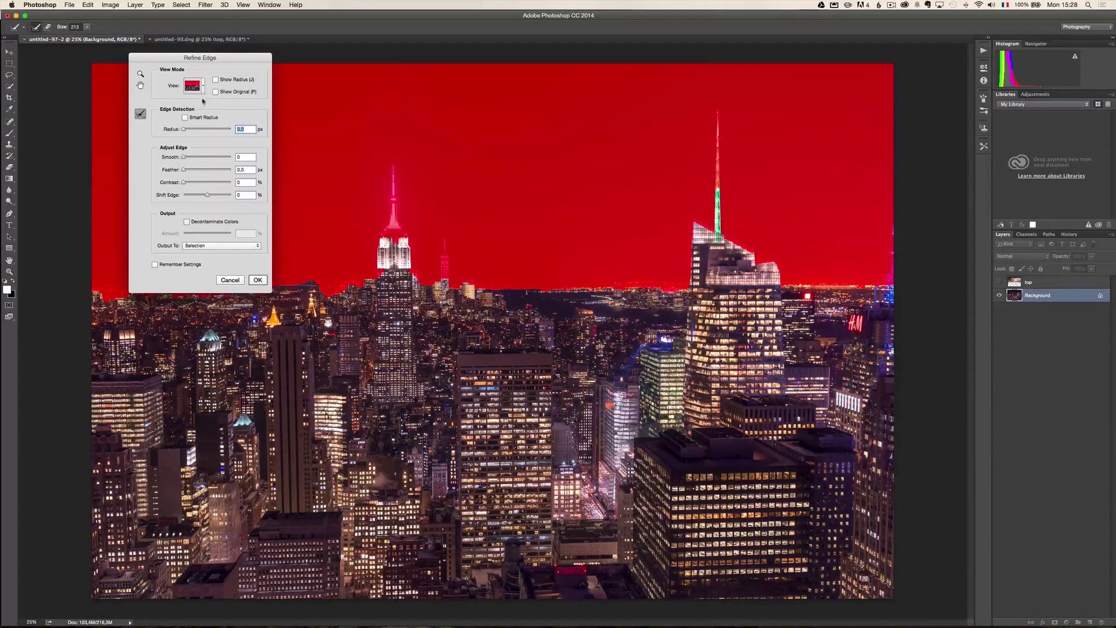
{"action": "left_click", "coordinate": [202, 87]}
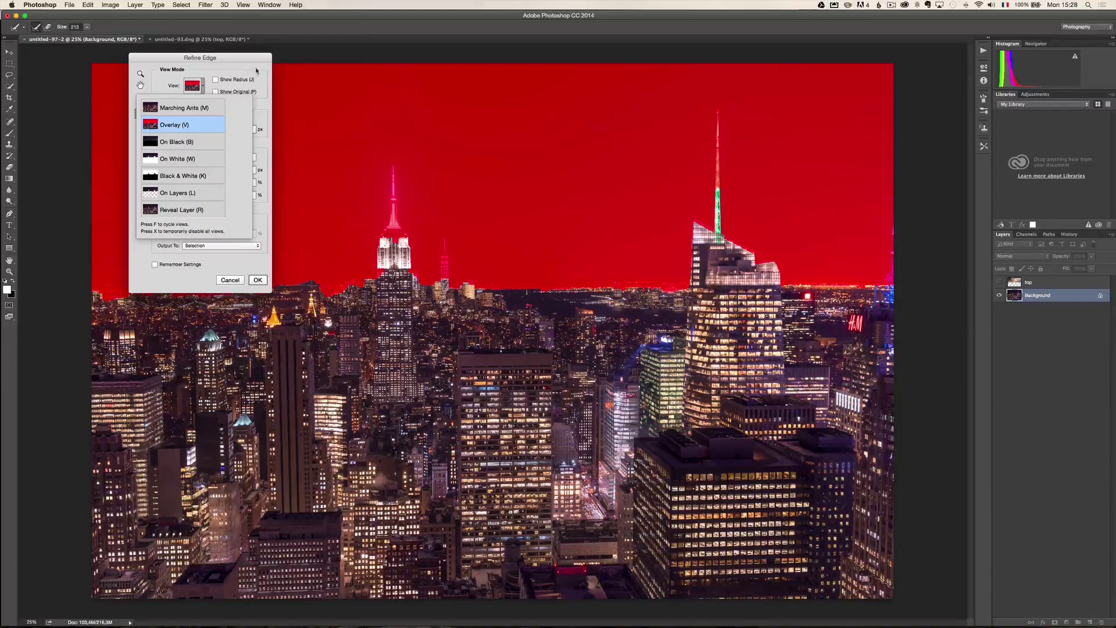
{"action": "left_click", "coordinate": [250, 65]}
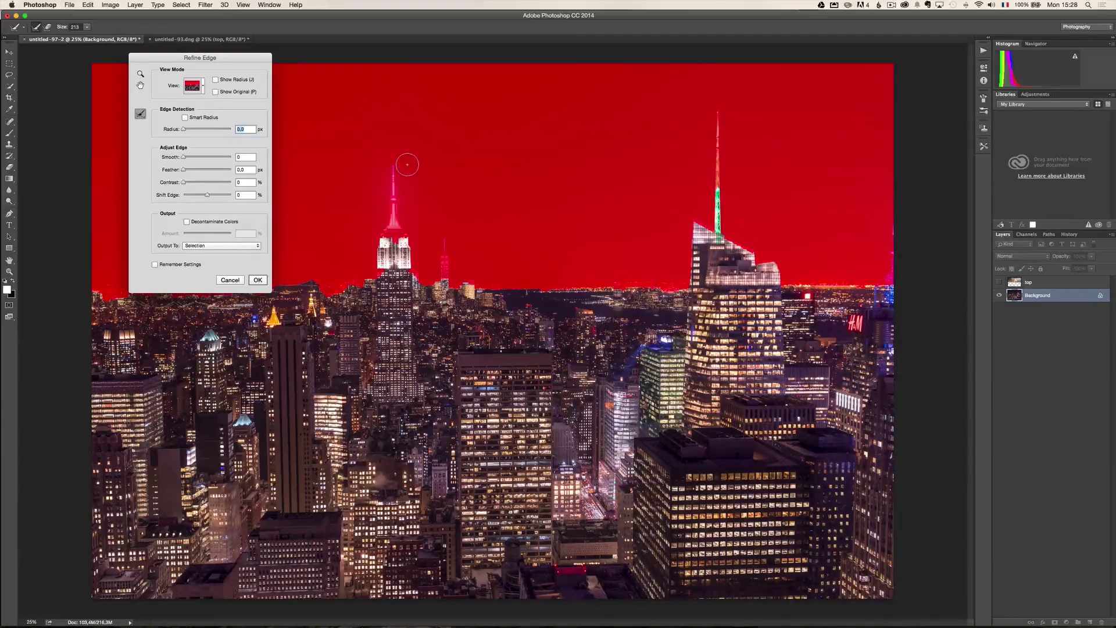
{"action": "left_click_drag", "start_coordinate": [238, 58], "coordinate": [257, 81]}
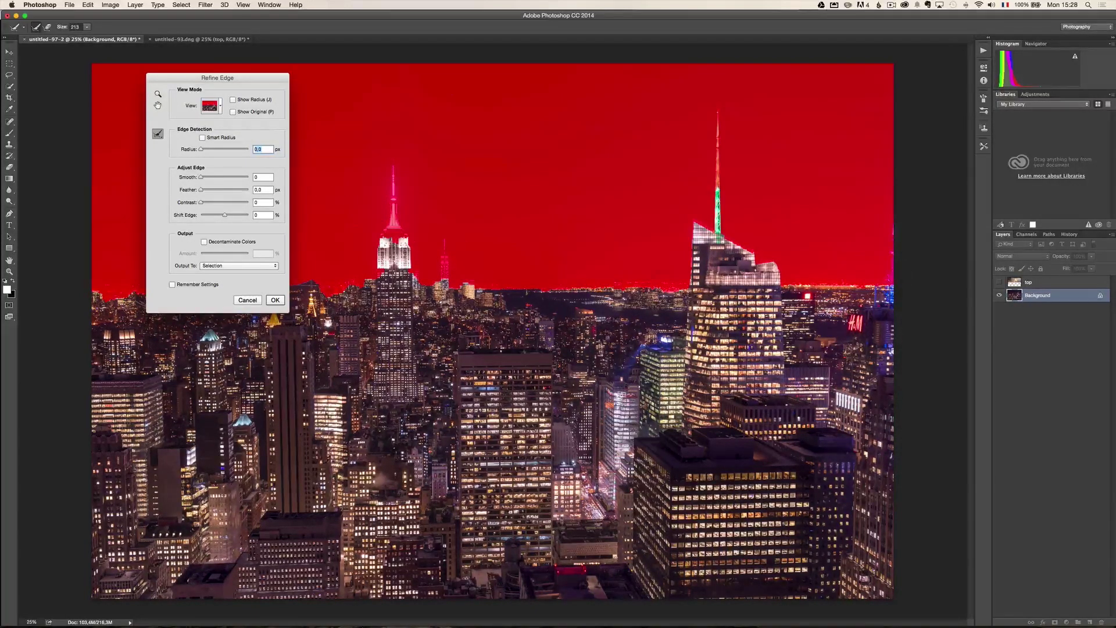
{"action": "left_click_drag", "start_coordinate": [387, 264], "coordinate": [399, 250]}
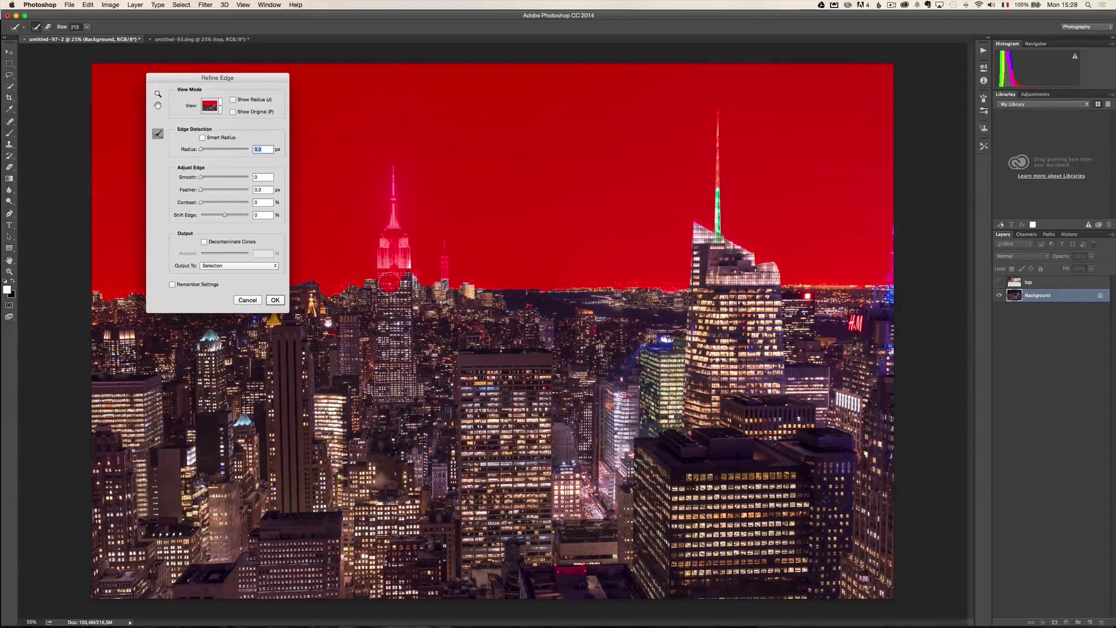
{"action": "left_click", "coordinate": [389, 284]}
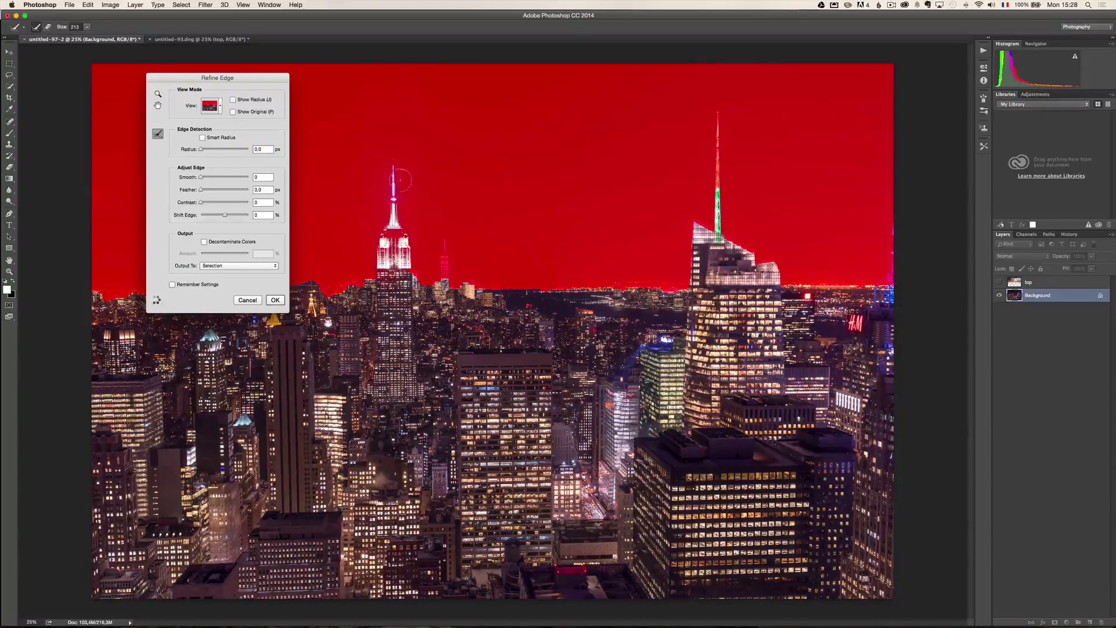
{"action": "left_click_drag", "start_coordinate": [443, 285], "coordinate": [442, 308]}
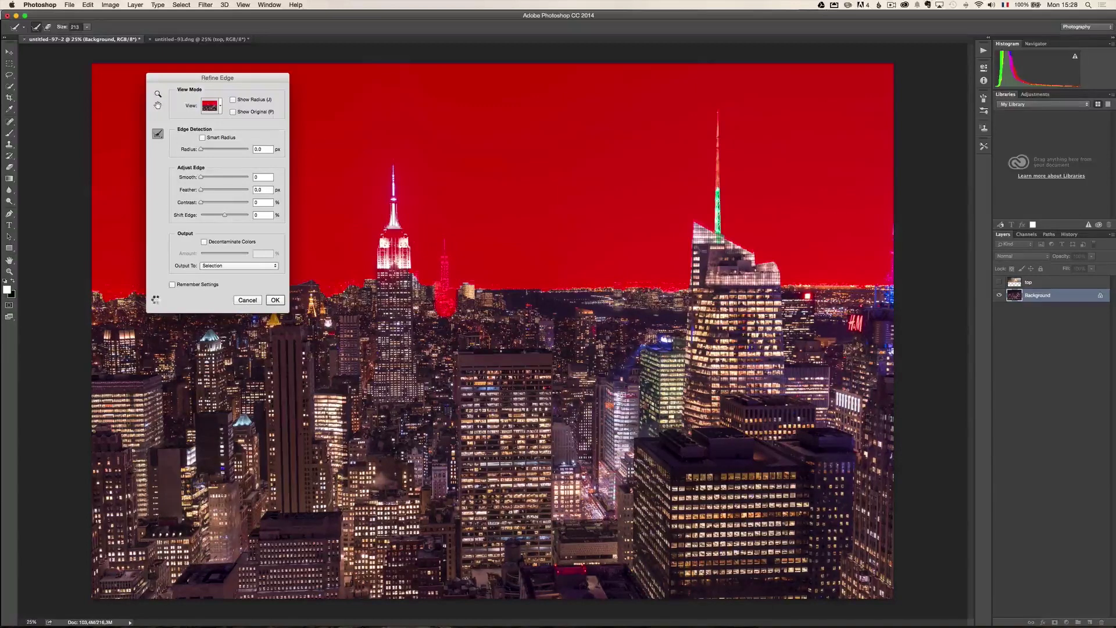
Refine the sky selection around the right-hand skyscraper's green spire, slanted roof and right edge, and output the result as a selection
{"action": "mouse_move", "coordinate": [708, 256]}
{"action": "left_mouse_down"}
{"action": "mouse_move", "coordinate": [687, 278]}
{"action": "mouse_move", "coordinate": [701, 212]}
{"action": "left_mouse_up"}
{"action": "mouse_move", "coordinate": [722, 256]}
{"action": "left_mouse_down"}
{"action": "mouse_move", "coordinate": [756, 266]}
{"action": "mouse_move", "coordinate": [750, 283]}
{"action": "mouse_move", "coordinate": [725, 283]}
{"action": "left_mouse_up"}
{"action": "left_click_drag", "start_coordinate": [714, 208], "coordinate": [717, 112]}
{"action": "mouse_move", "coordinate": [762, 276]}
{"action": "left_mouse_down"}
{"action": "mouse_move", "coordinate": [784, 270]}
{"action": "mouse_move", "coordinate": [785, 288]}
{"action": "left_mouse_up"}
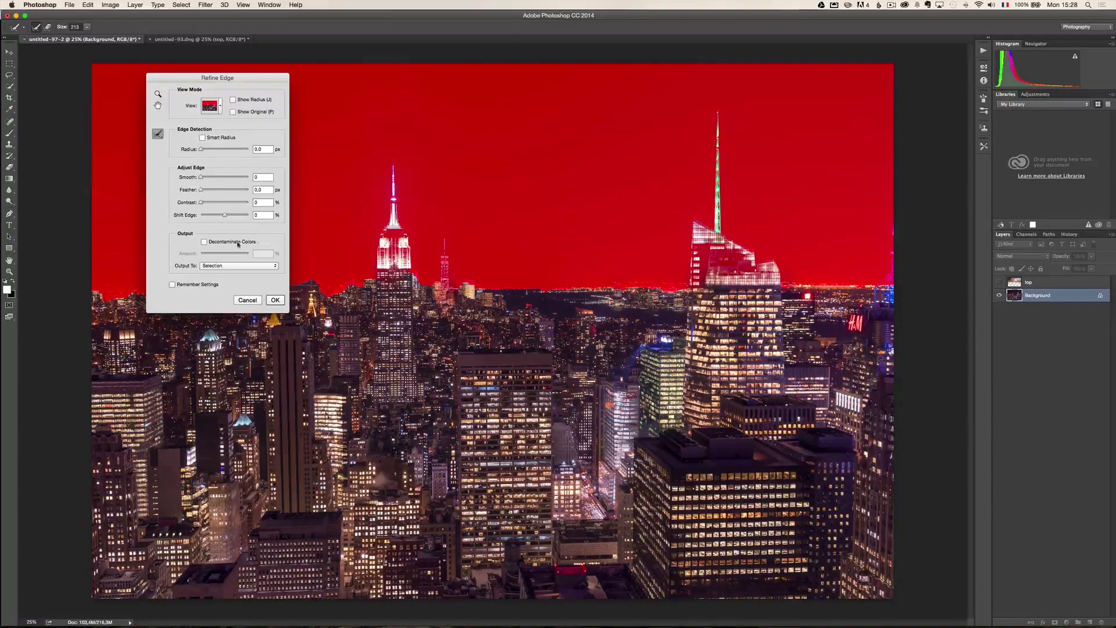
{"action": "left_click", "coordinate": [232, 266]}
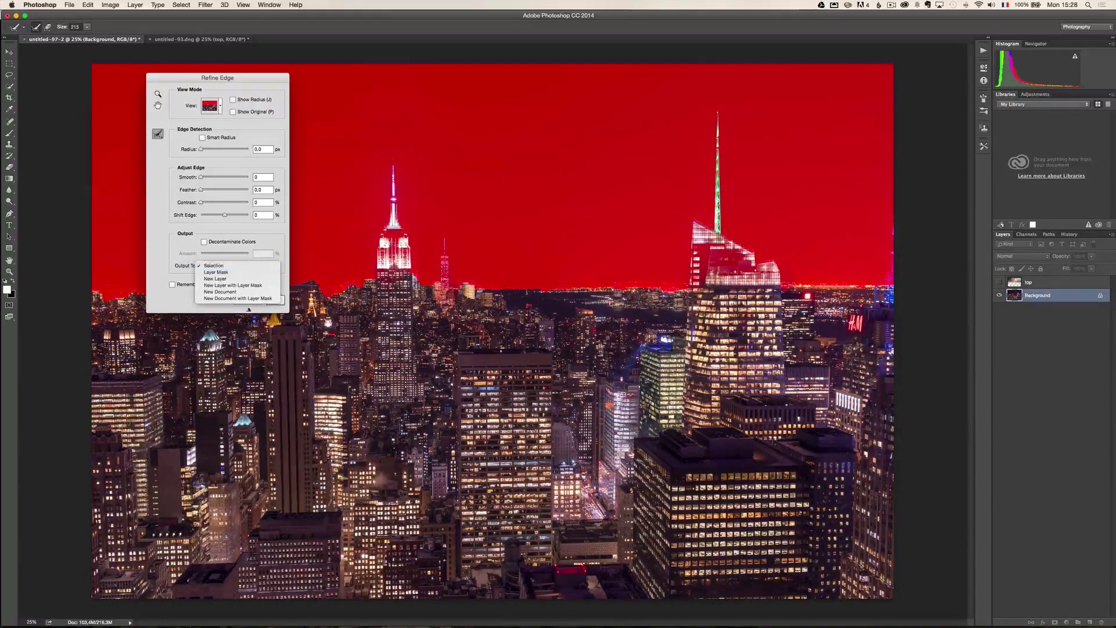
{"action": "left_click", "coordinate": [235, 266]}
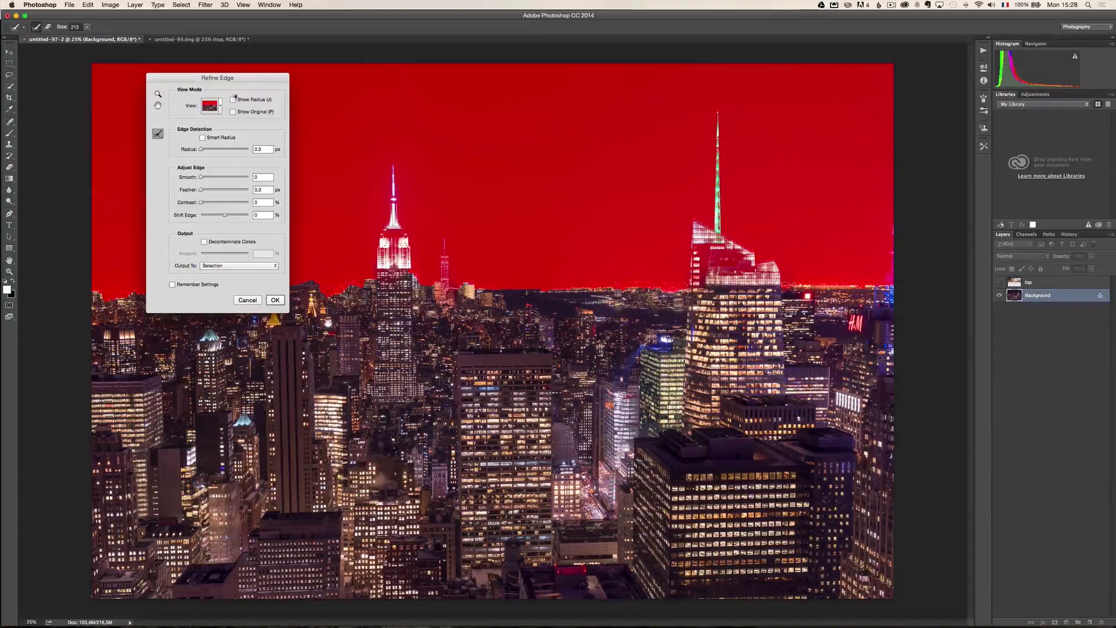
{"action": "left_click", "coordinate": [276, 300]}
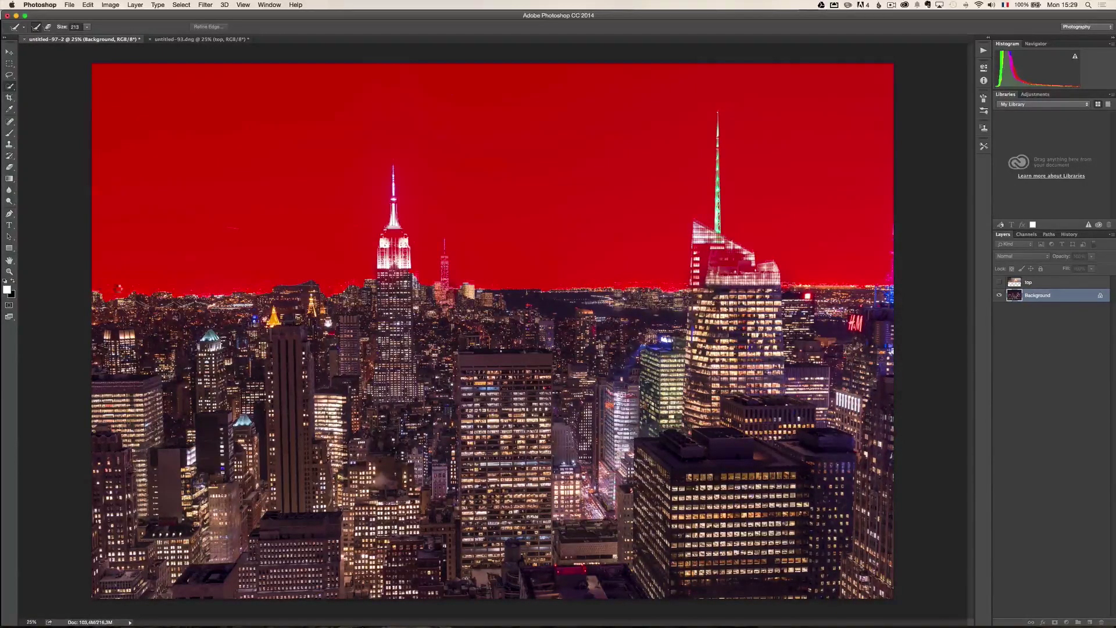
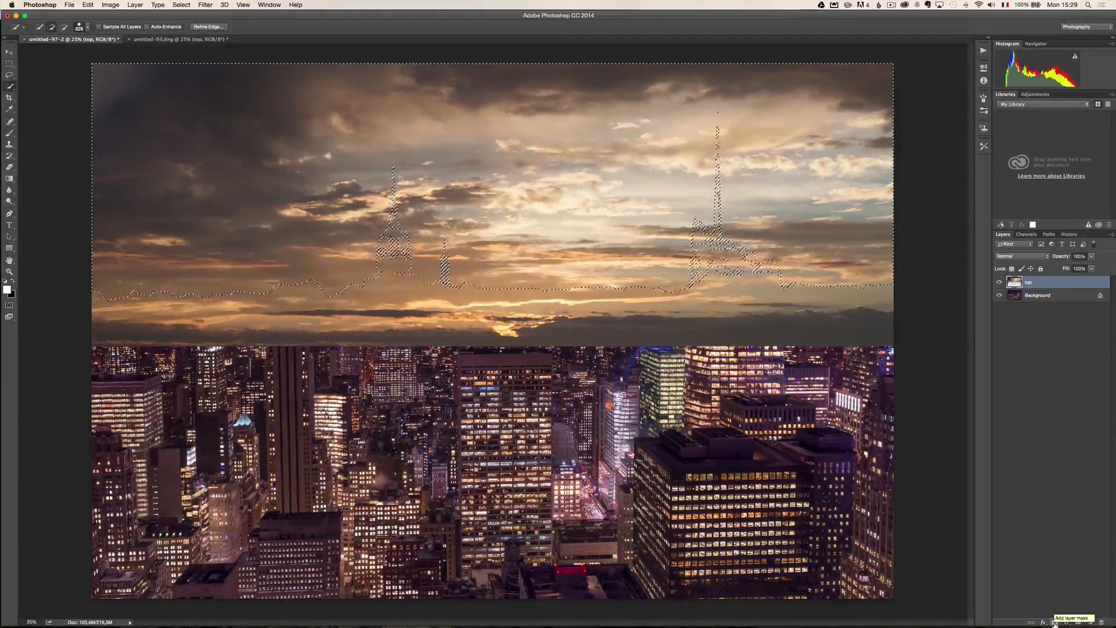
Add a layer mask to the top layer from the sky selection and compare the image with and without that layer
{"action": "left_click", "coordinate": [1054, 624]}
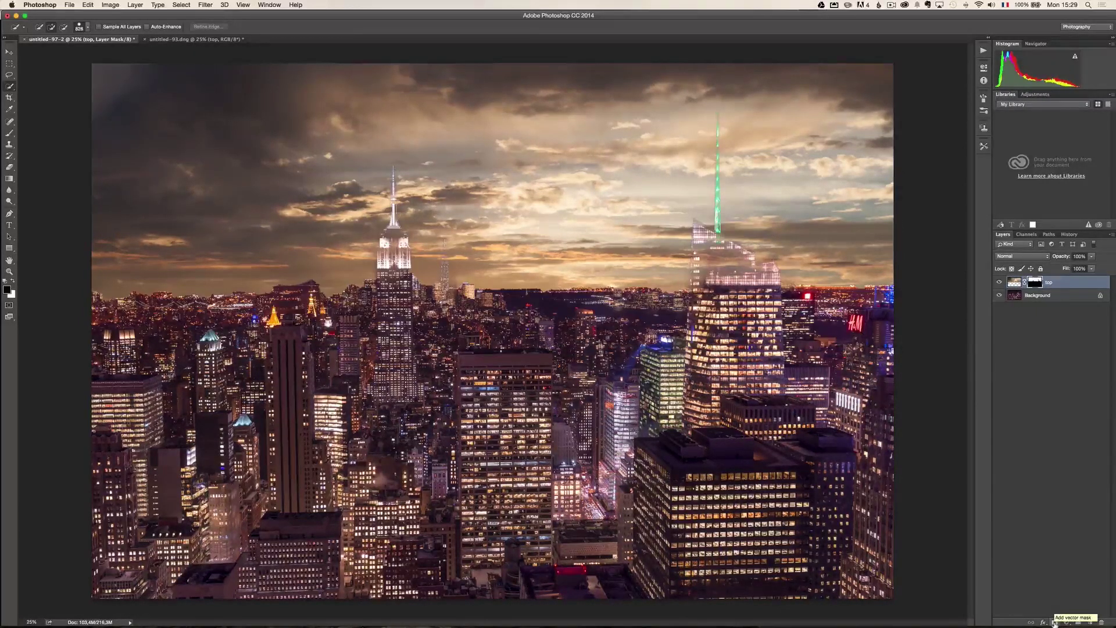
{"action": "left_click", "coordinate": [999, 282]}
{"action": "left_click", "coordinate": [999, 282]}
Inspect the top layer's mask on its own, return to the image, and reduce the layer's opacity to about 23%
{"action": "left_click", "coordinate": [1037, 284], "text": "alt"}
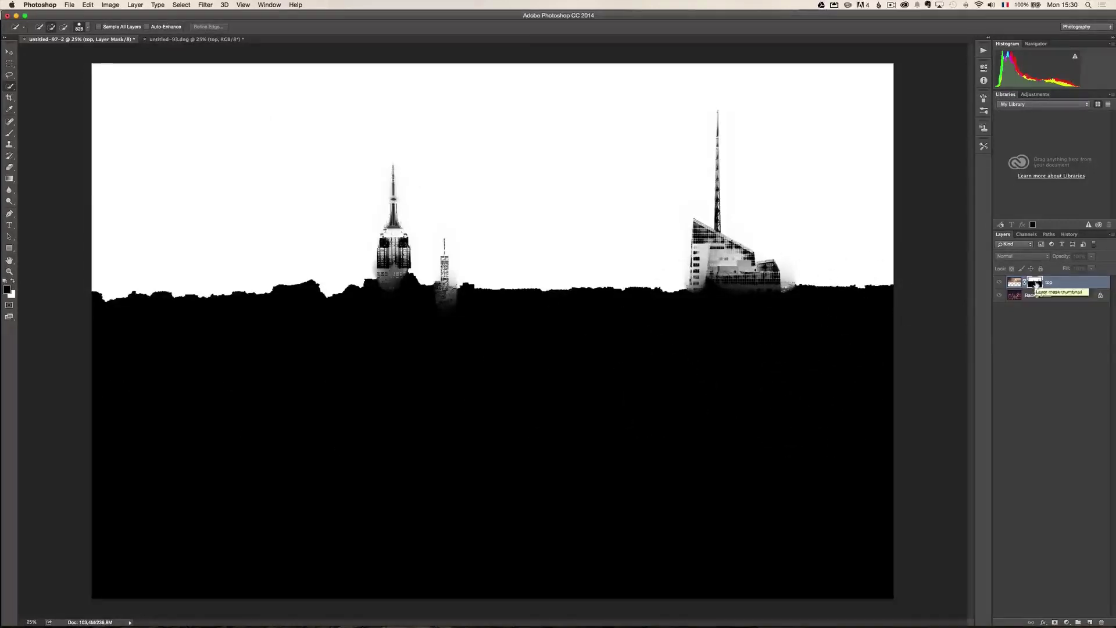
{"action": "left_click", "coordinate": [1033, 285], "text": "alt"}
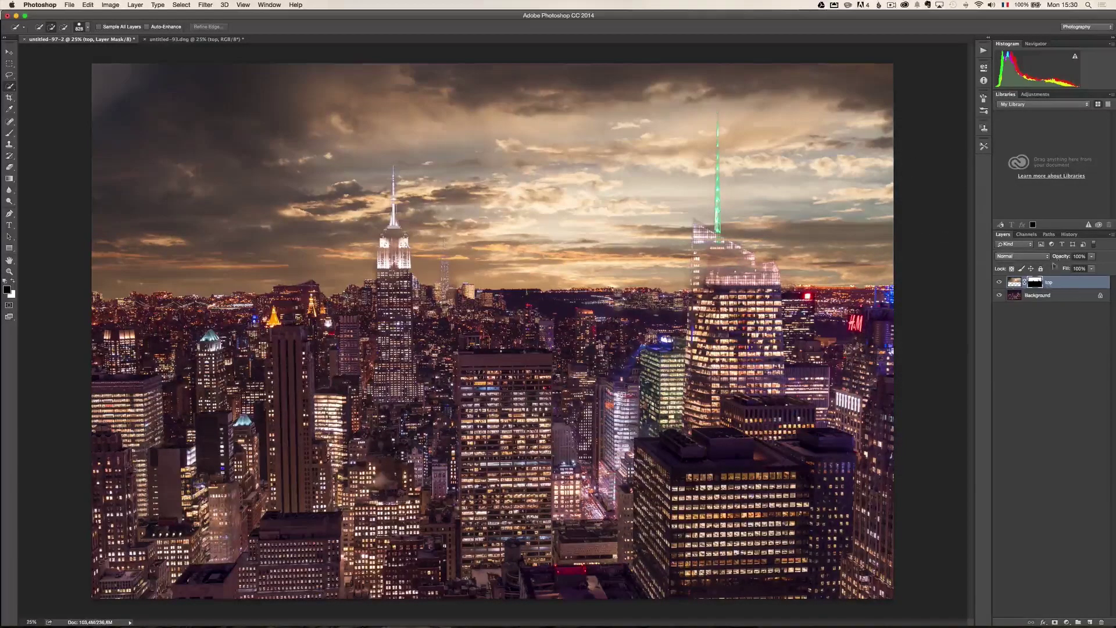
{"action": "left_click_drag", "start_coordinate": [1056, 257], "coordinate": [1028, 261]}
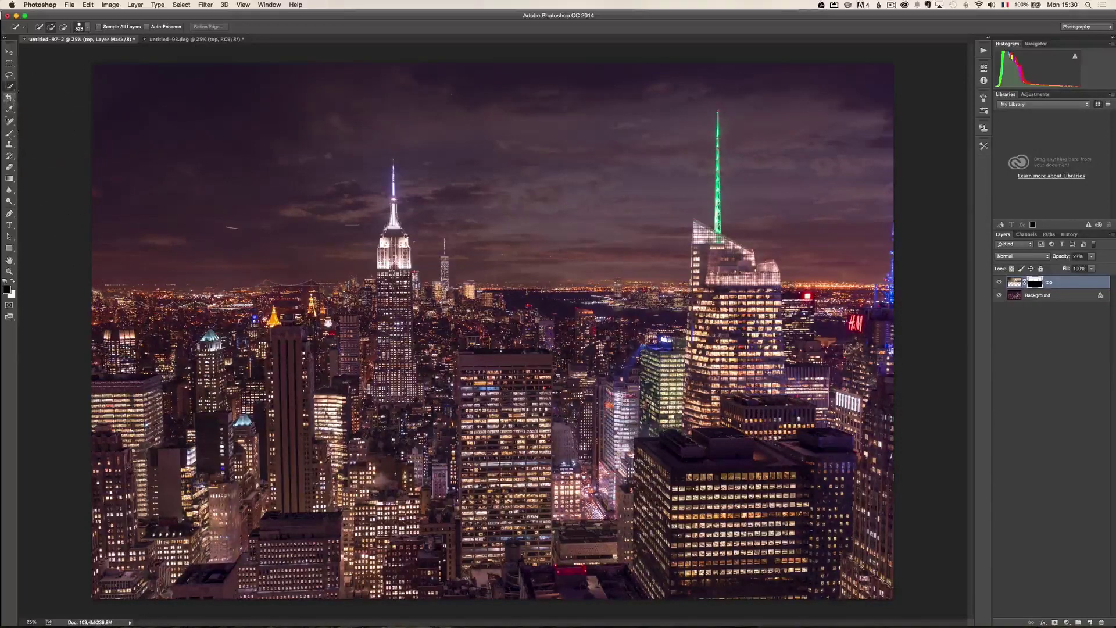
Set up a black brush of size 178 at 100% opacity for the top layer's mask, and compare the image without that layer
{"action": "left_click_drag", "start_coordinate": [10, 134], "coordinate": [38, 132]}
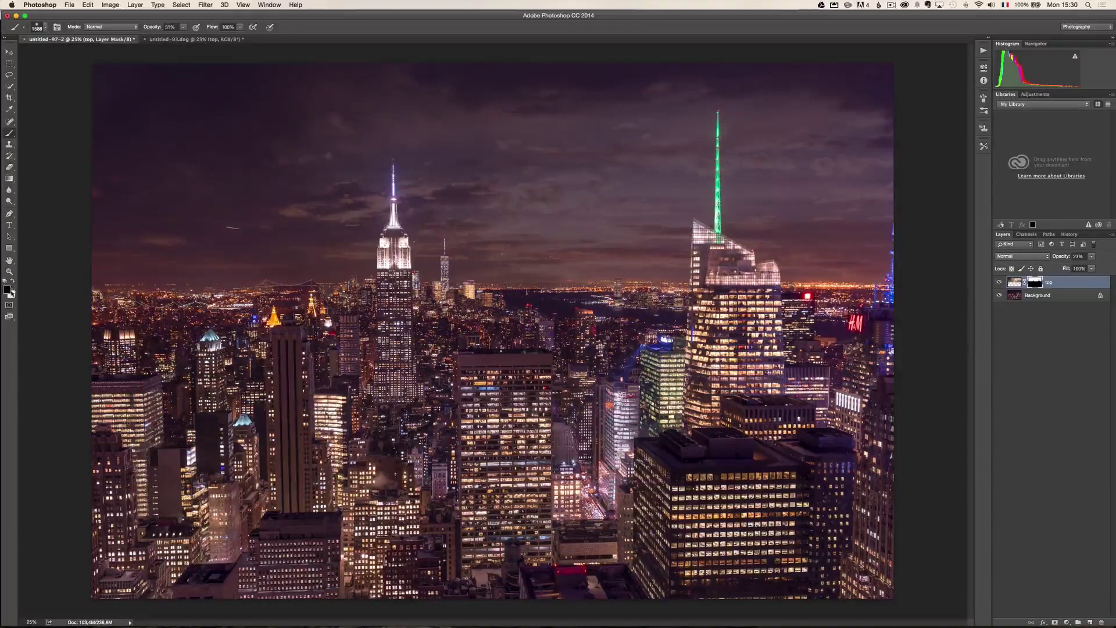
{"action": "key", "text": "x"}
{"action": "key", "text": "x"}
{"action": "key", "text": "x"}
{"action": "key", "text": "x"}
{"action": "left_click", "coordinate": [160, 27]}
{"action": "type", "text": "58"}
{"action": "left_click_drag", "start_coordinate": [488, 293], "coordinate": [471, 300]}
{"action": "left_click_drag", "start_coordinate": [150, 27], "coordinate": [177, 27]}
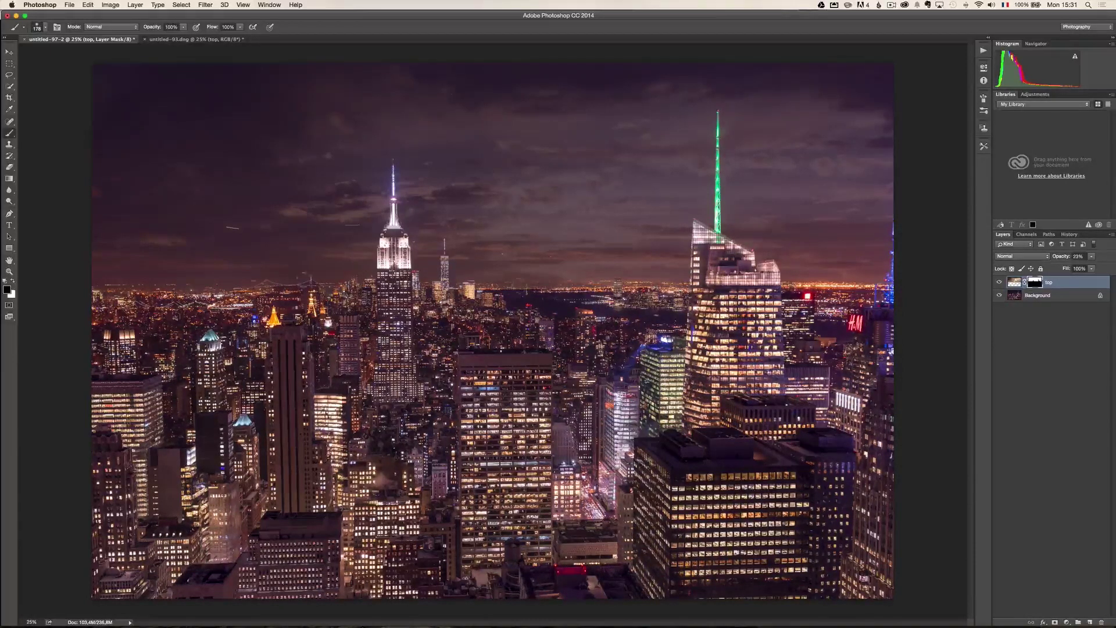
{"action": "left_click", "coordinate": [999, 283]}
{"action": "left_click", "coordinate": [999, 282]}
Bring the Bottom layer from the sunset document into the city document and place it over the buildings below the horizon
{"action": "left_click", "coordinate": [178, 40]}
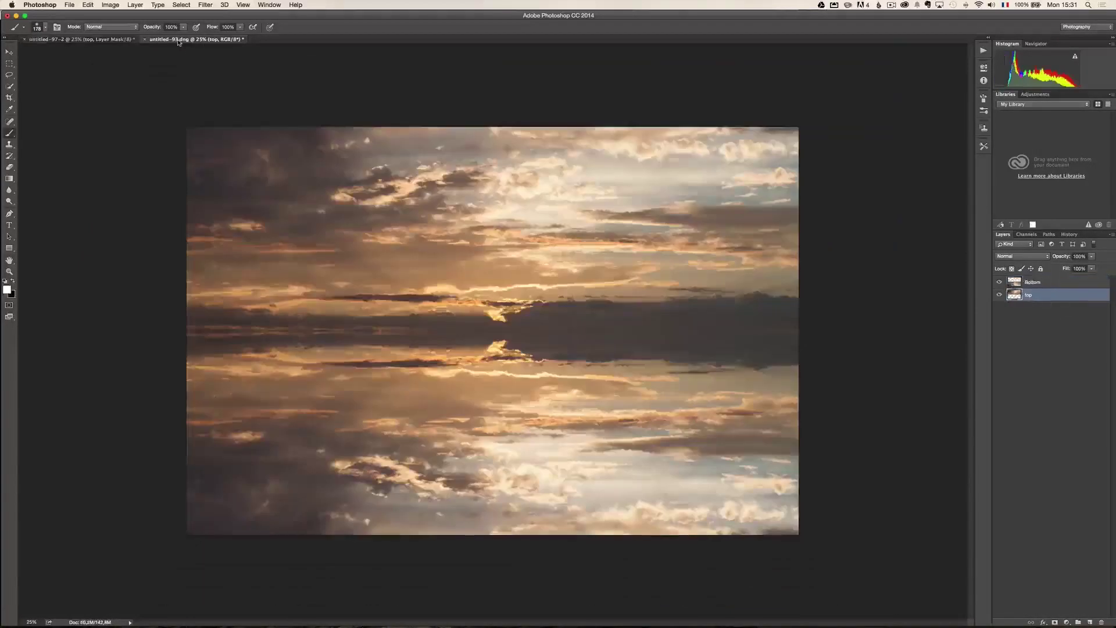
{"action": "left_click", "coordinate": [1043, 283]}
{"action": "left_click", "coordinate": [9, 52]}
{"action": "left_click_drag", "start_coordinate": [361, 186], "coordinate": [543, 373]}
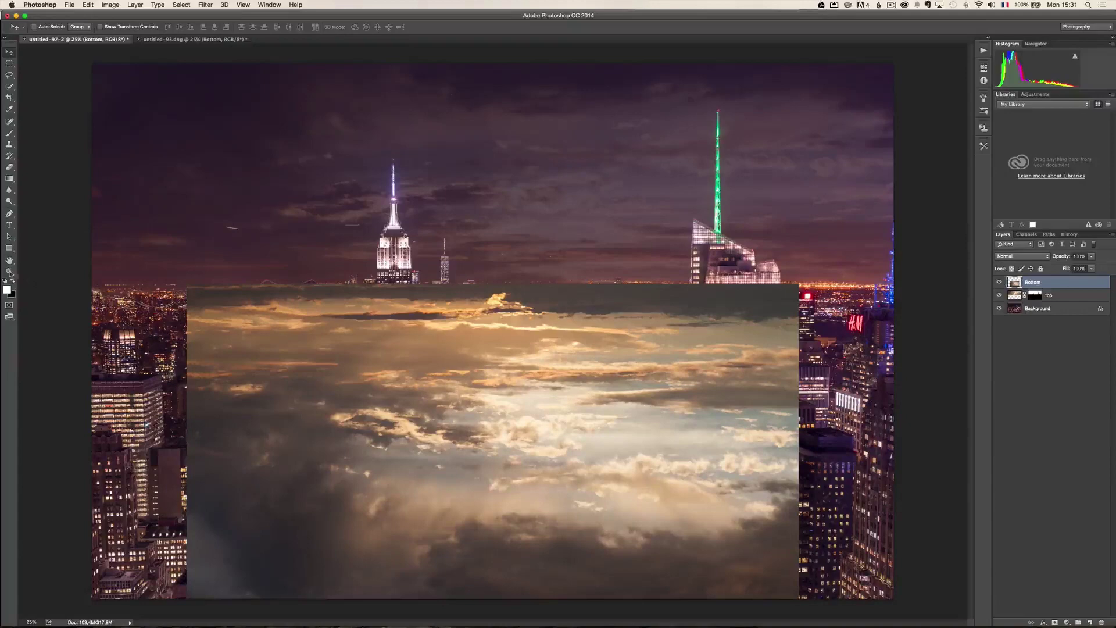
Stretch the Bottom layer horizontally in both directions to about 146% width with Free Transform, extending past both sides of the city photo
{"action": "key", "text": "z"}
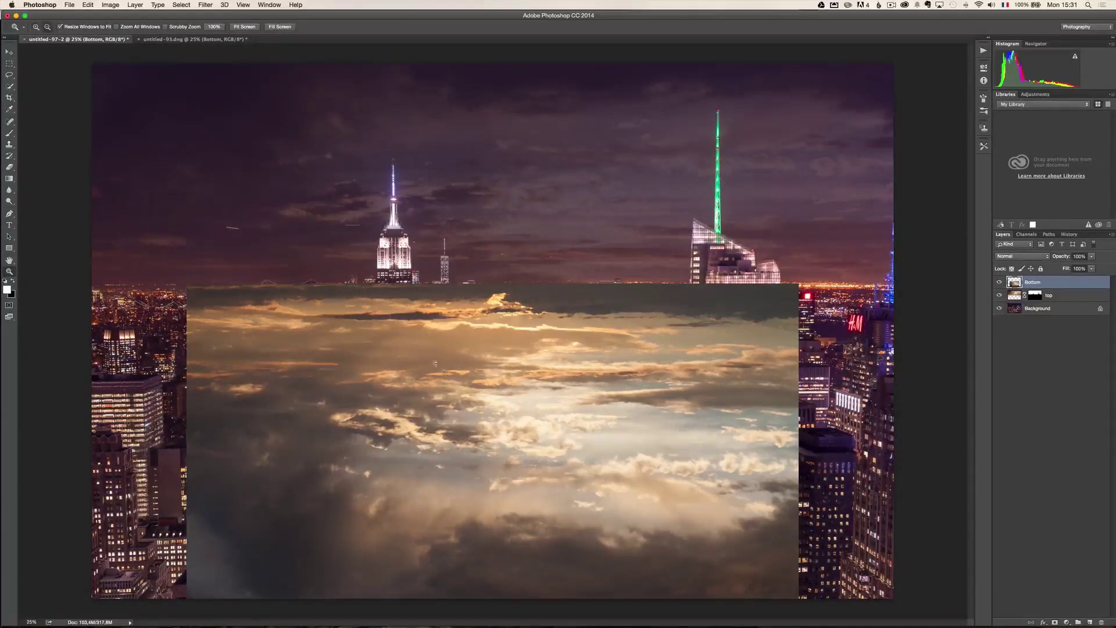
{"action": "left_click", "coordinate": [455, 369], "text": "alt"}
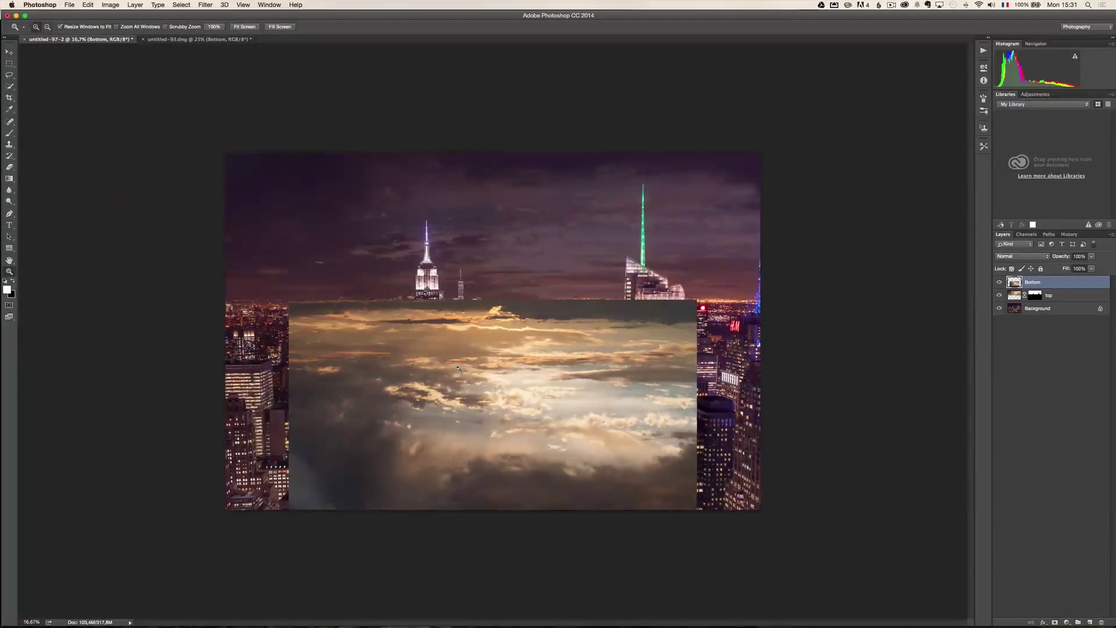
{"action": "left_click", "coordinate": [88, 5]}
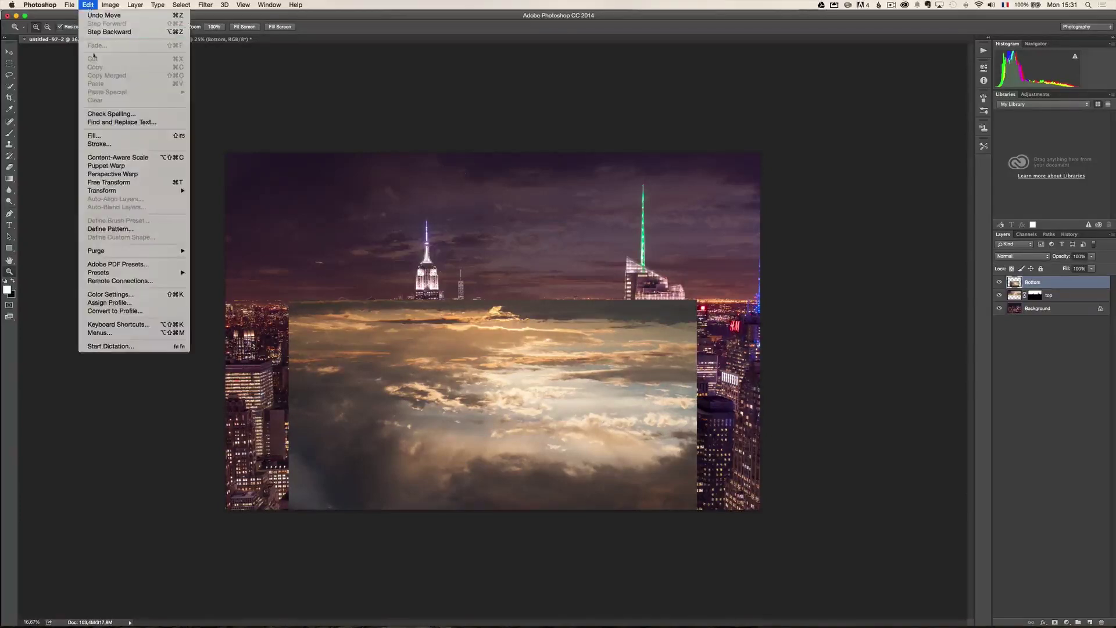
{"action": "left_click", "coordinate": [140, 183]}
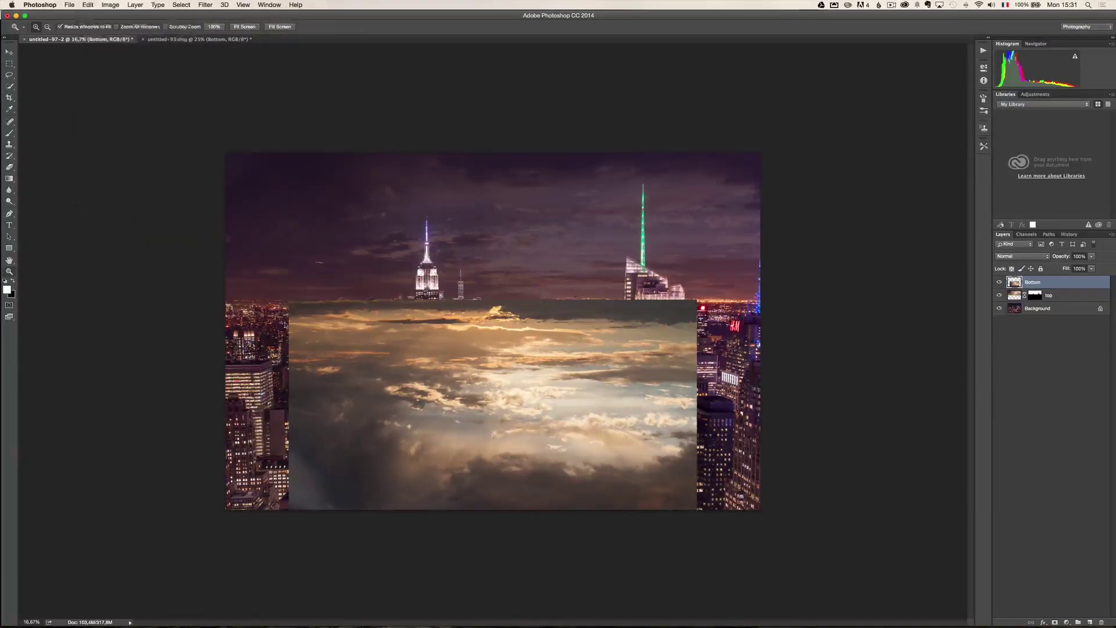
{"action": "left_click_drag", "start_coordinate": [288, 436], "coordinate": [200, 436]}
{"action": "left_click_drag", "start_coordinate": [697, 435], "coordinate": [798, 434]}
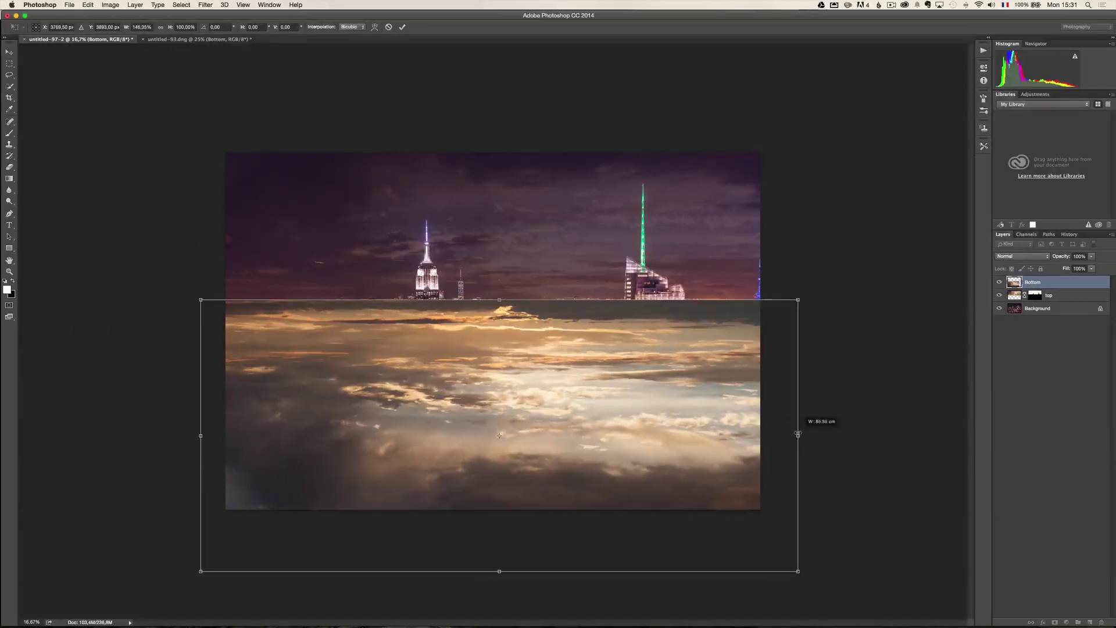
{"action": "key", "text": "Return"}
{"action": "key", "text": "z"}
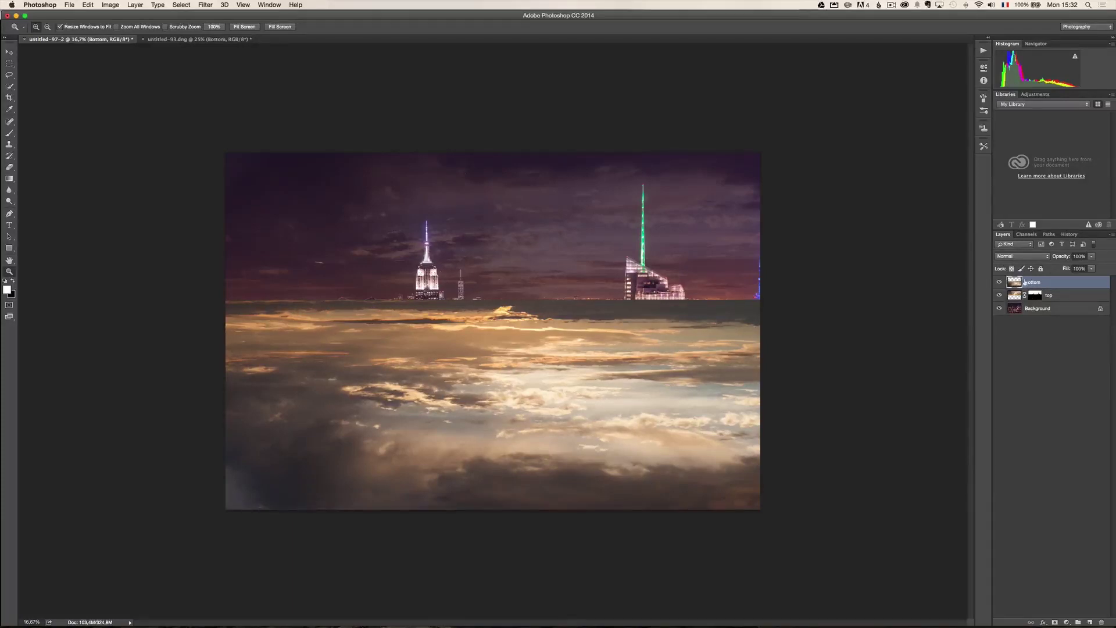
Set the Bottom layer's blend mode to Soft Light and its opacity to 56%
{"action": "left_click", "coordinate": [1020, 259]}
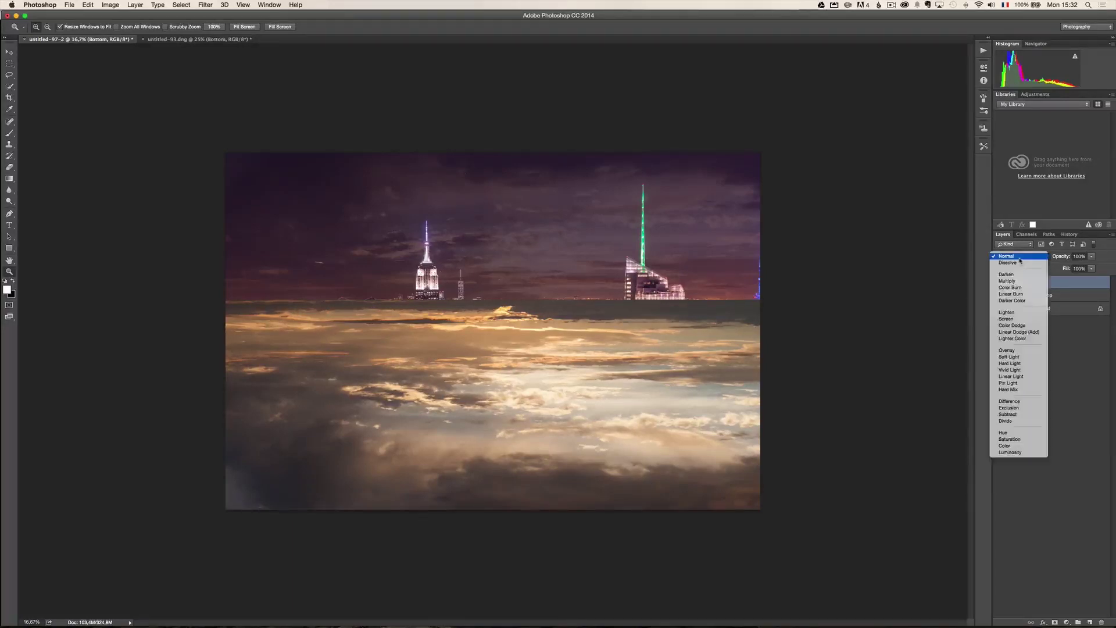
{"action": "left_click", "coordinate": [1022, 356]}
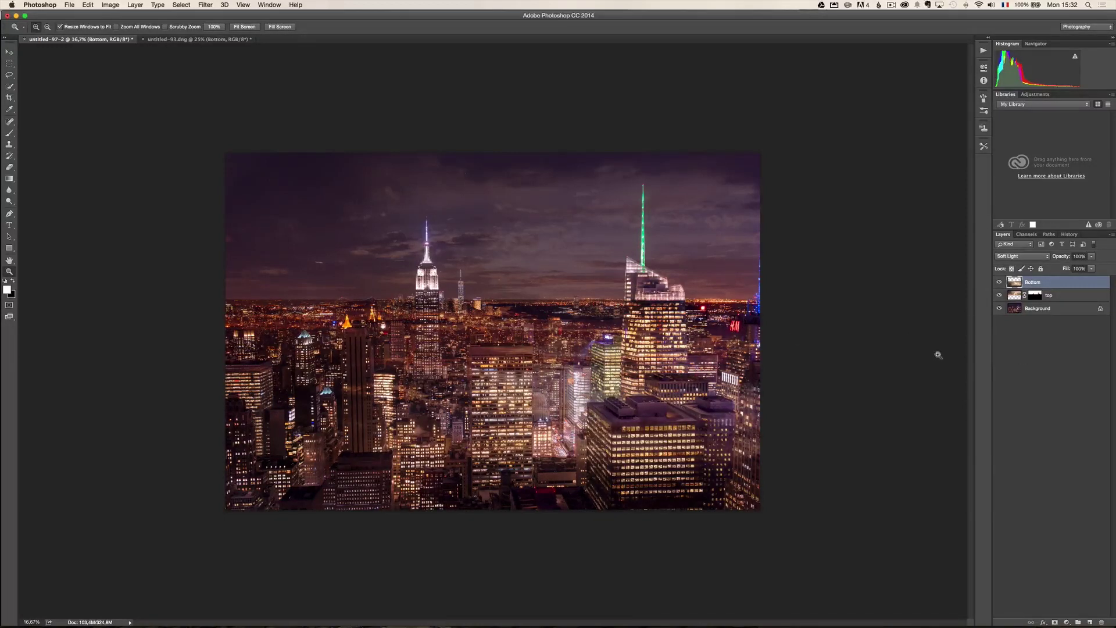
{"action": "left_click_drag", "start_coordinate": [1065, 258], "coordinate": [1050, 262]}
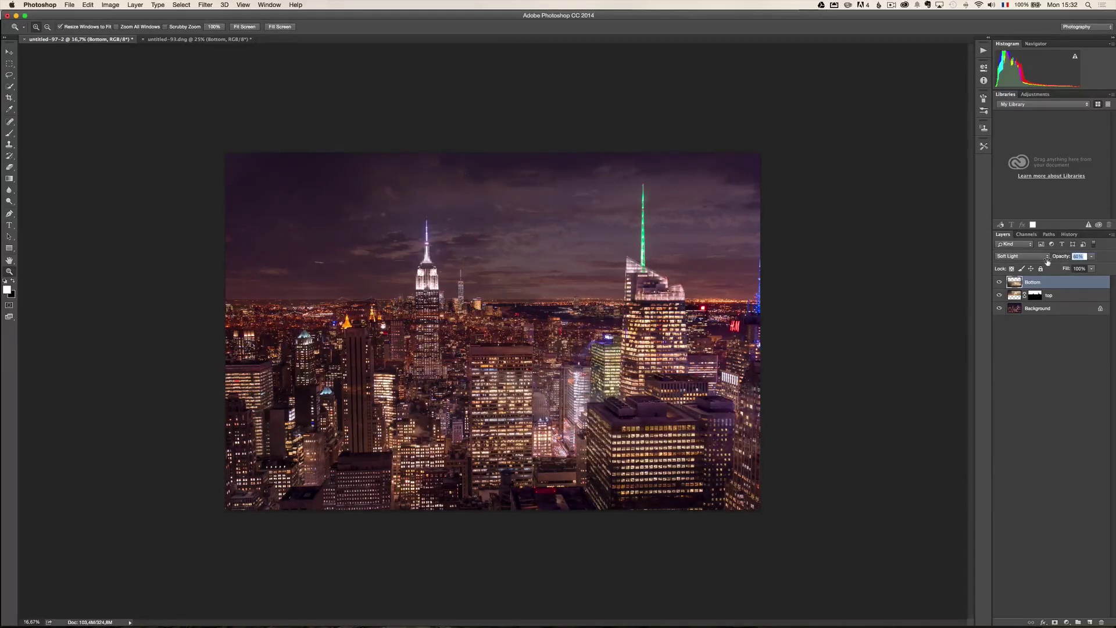
{"action": "type", "text": "56"}
{"action": "key", "text": "Return"}
Compare the cityscape close up with and without the Bottom layer's Soft Light effect
{"action": "key", "text": "super+plus"}
{"action": "key", "text": "super+plus"}
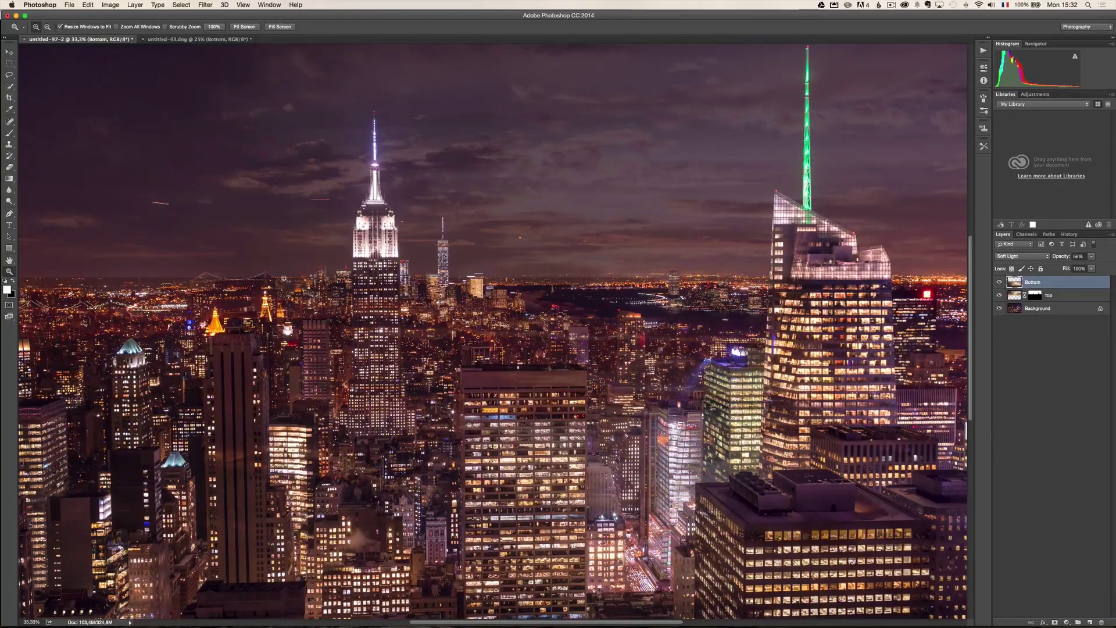
{"action": "left_click", "coordinate": [1000, 282]}
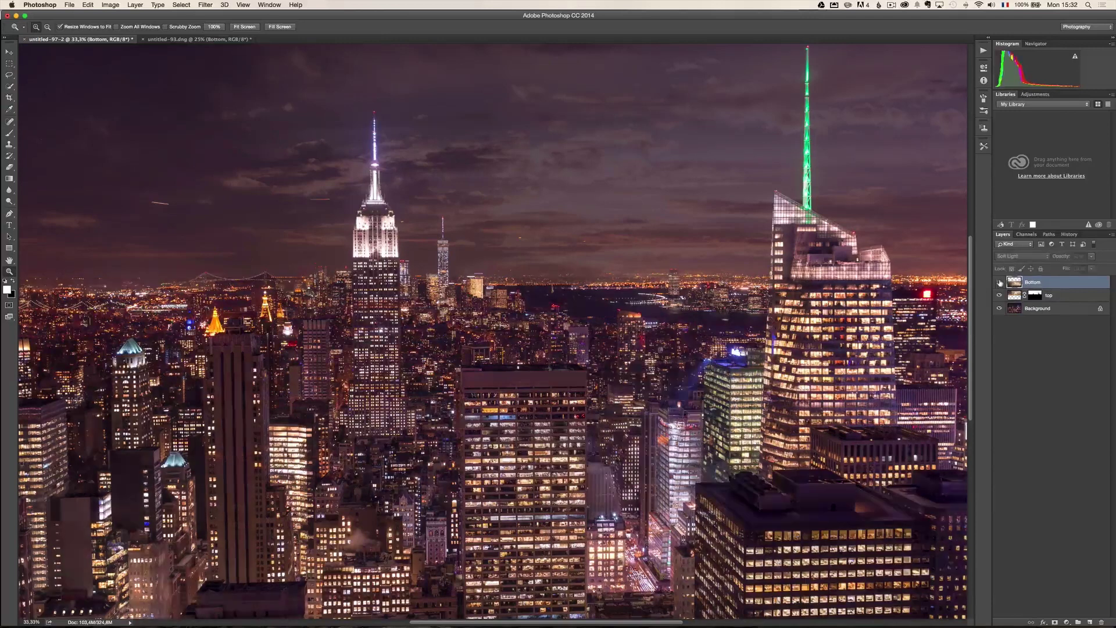
{"action": "left_click", "coordinate": [1000, 283]}
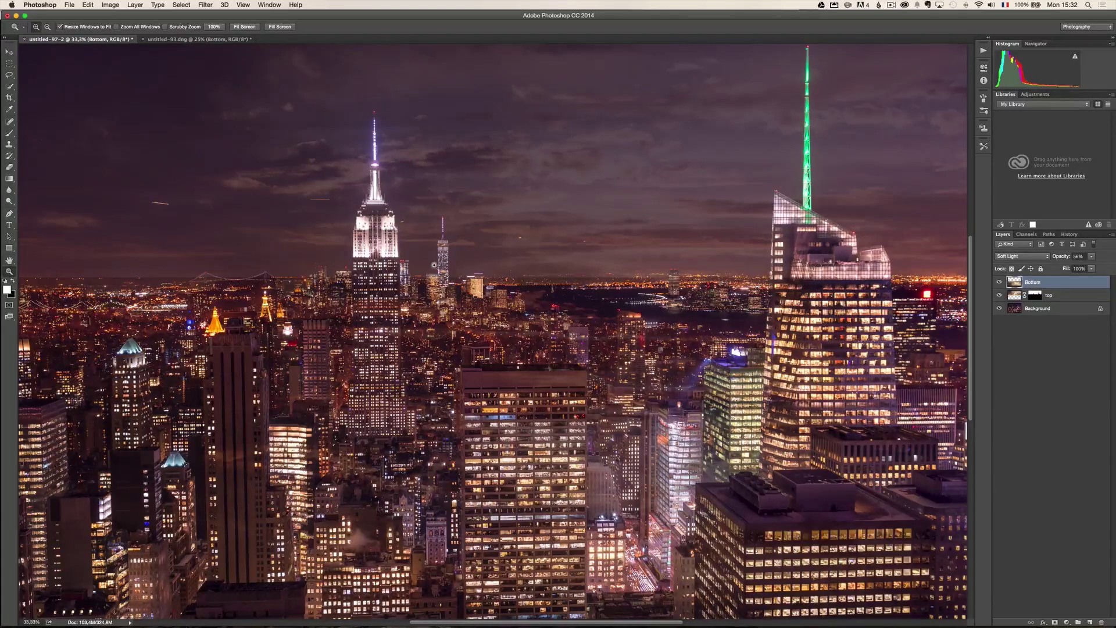
{"action": "left_click", "coordinate": [451, 266], "text": "alt"}
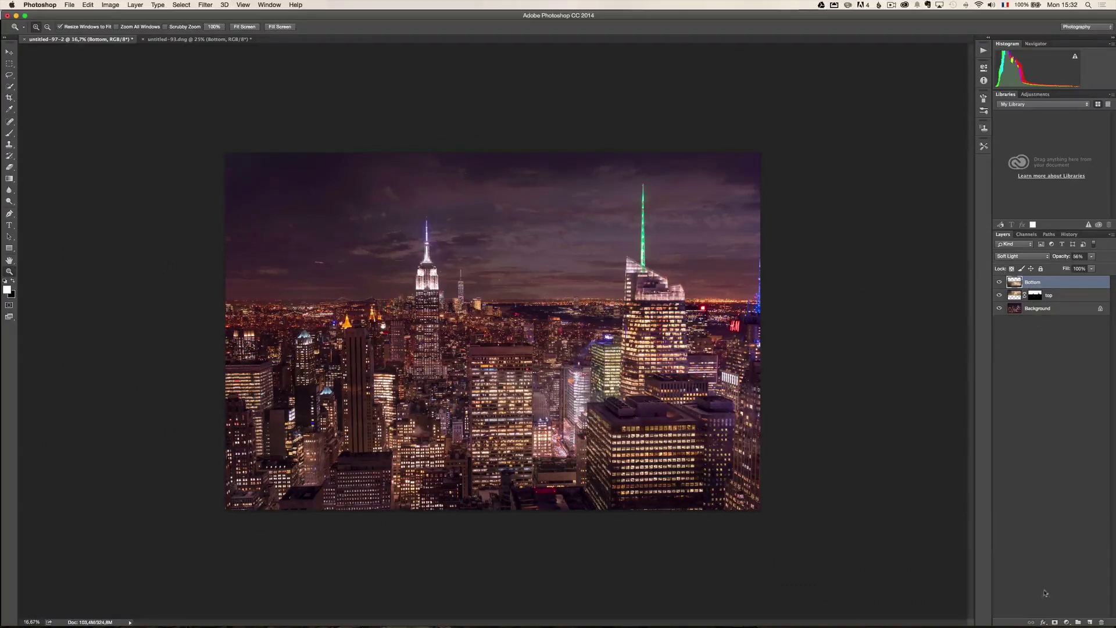
Add a mask to the Bottom layer and paint black along the horizon with a large brush at 51% opacity to soften its edge
{"action": "left_click", "coordinate": [1055, 623]}
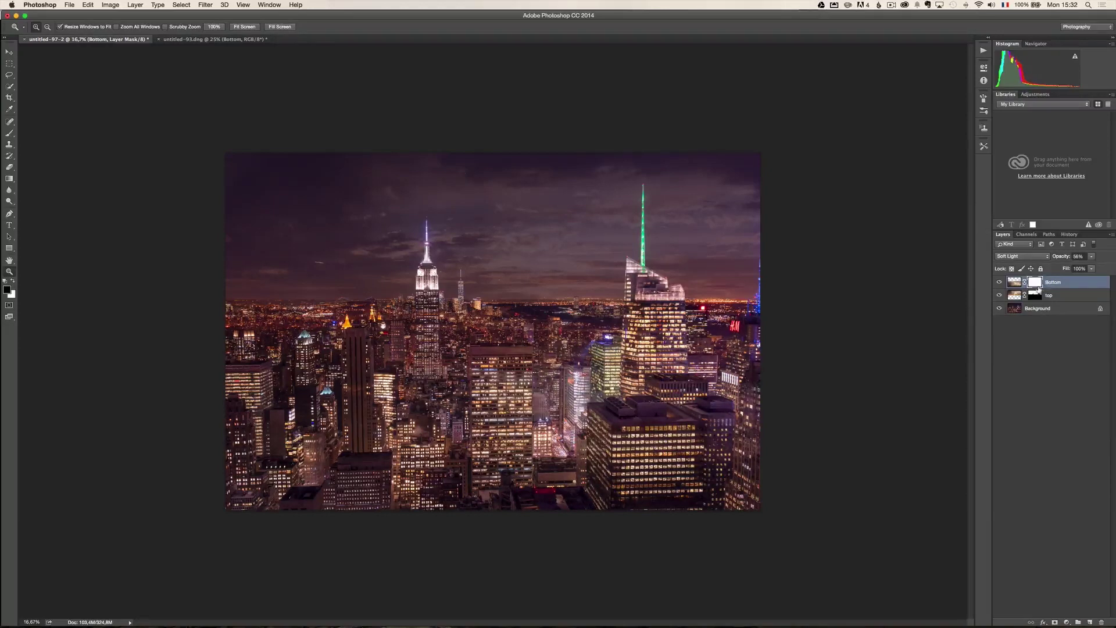
{"action": "left_click", "coordinate": [10, 86]}
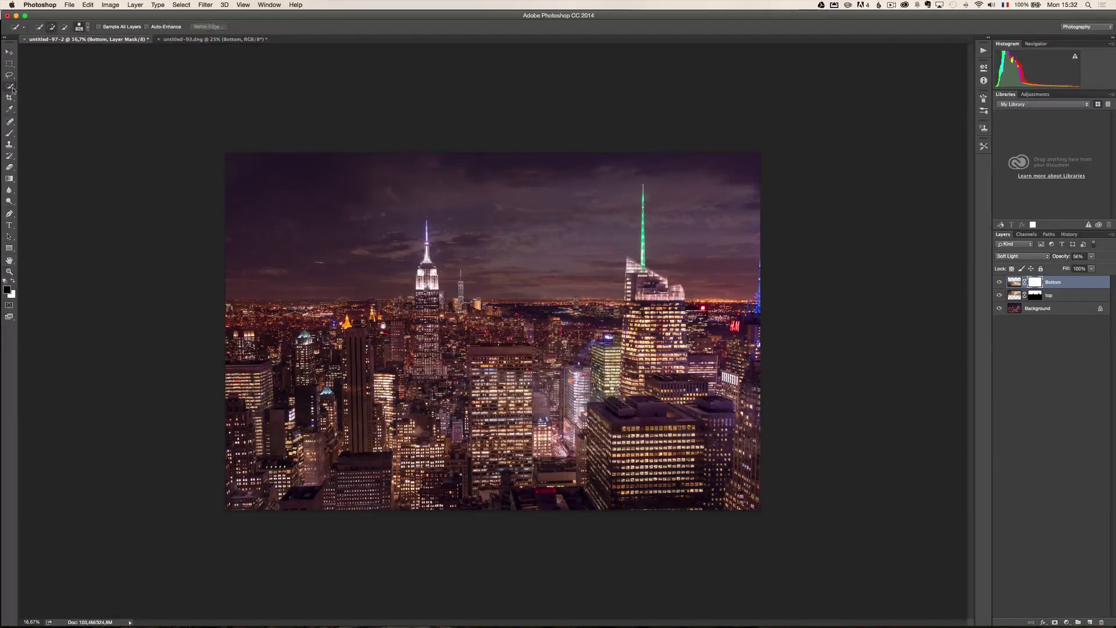
{"action": "left_click_drag", "start_coordinate": [10, 133], "coordinate": [52, 133]}
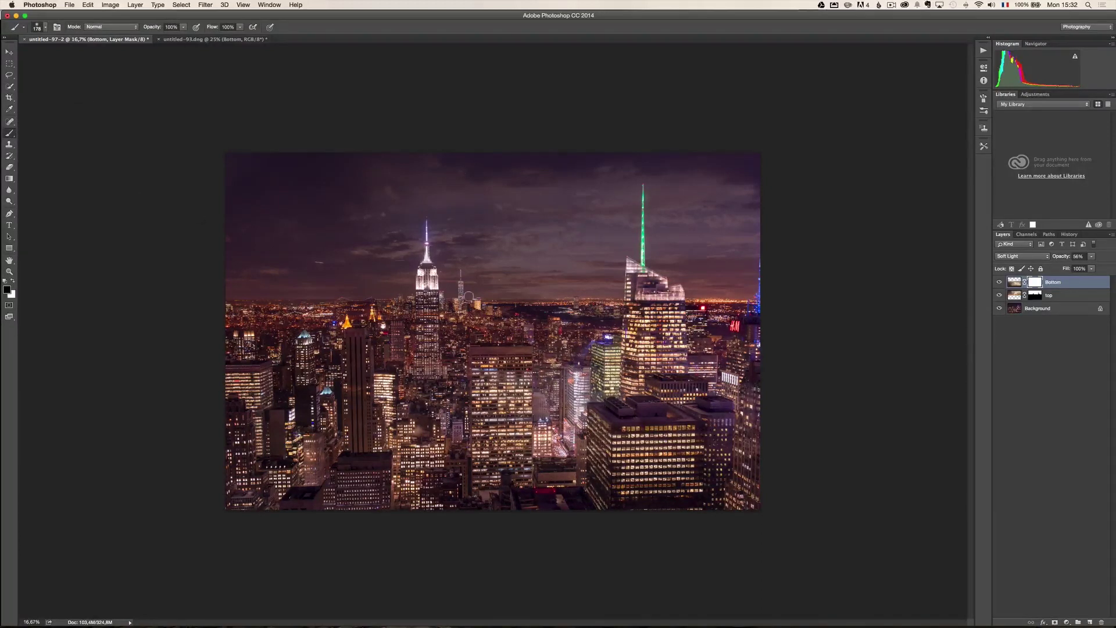
{"action": "mouse_move", "coordinate": [469, 295]}
{"action": "left_mouse_down"}
{"action": "mouse_move", "coordinate": [500, 293]}
{"action": "mouse_move", "coordinate": [450, 265]}
{"action": "left_mouse_up"}
{"action": "left_click_drag", "start_coordinate": [153, 28], "coordinate": [136, 29]}
{"action": "left_click_drag", "start_coordinate": [408, 246], "coordinate": [433, 252]}
{"action": "mouse_move", "coordinate": [249, 273]}
{"action": "left_mouse_down"}
{"action": "mouse_move", "coordinate": [242, 261]}
{"action": "mouse_move", "coordinate": [379, 270]}
{"action": "mouse_move", "coordinate": [291, 256]}
{"action": "mouse_move", "coordinate": [588, 249]}
{"action": "mouse_move", "coordinate": [486, 272]}
{"action": "mouse_move", "coordinate": [683, 267]}
{"action": "left_mouse_up"}
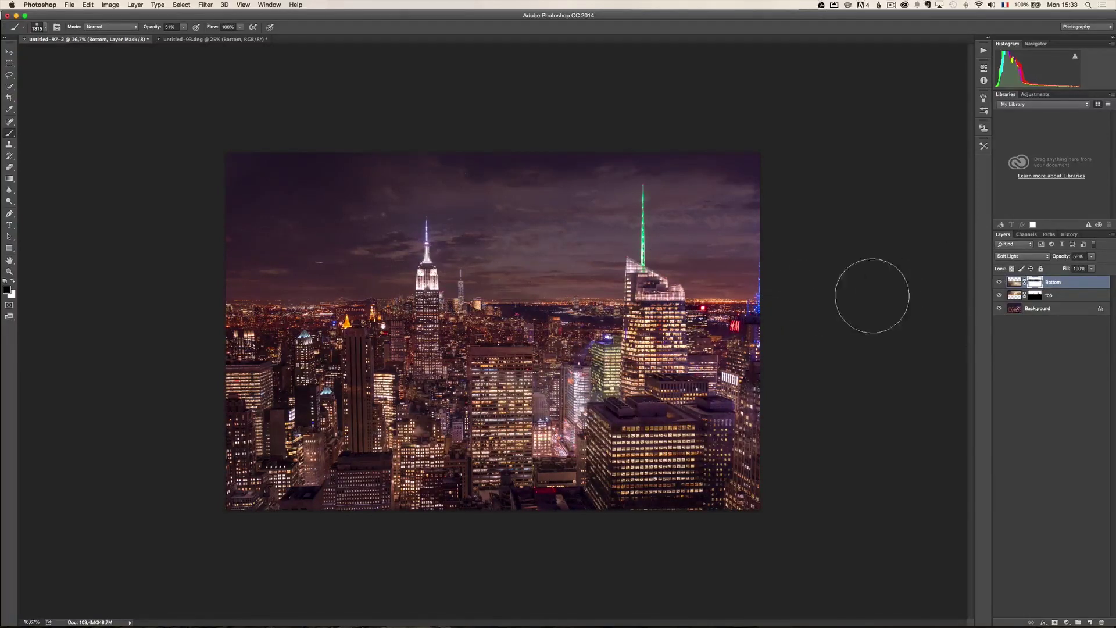
Compare the horizon and buildings with and without the masked Bottom layer
{"action": "key", "text": "z"}
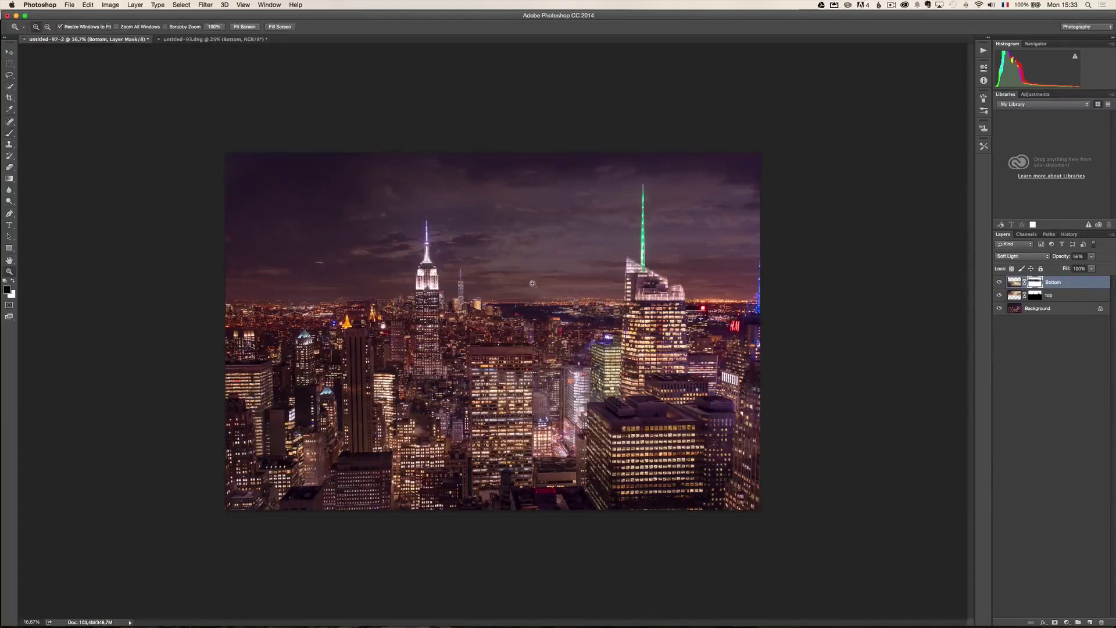
{"action": "left_click", "coordinate": [507, 317]}
{"action": "left_click", "coordinate": [1000, 283]}
{"action": "left_click", "coordinate": [1000, 284]}
{"action": "left_click", "coordinate": [1001, 284]}
{"action": "left_click", "coordinate": [1000, 284]}
Reduce the mask brush to size 264 and examine the blended city lights from the horizon down to the photo's lower edge
{"action": "scroll", "coordinate": [708, 413], "scroll_direction": "right", "scroll_amount": 5}
{"action": "scroll", "coordinate": [708, 414], "scroll_direction": "down", "scroll_amount": 2}
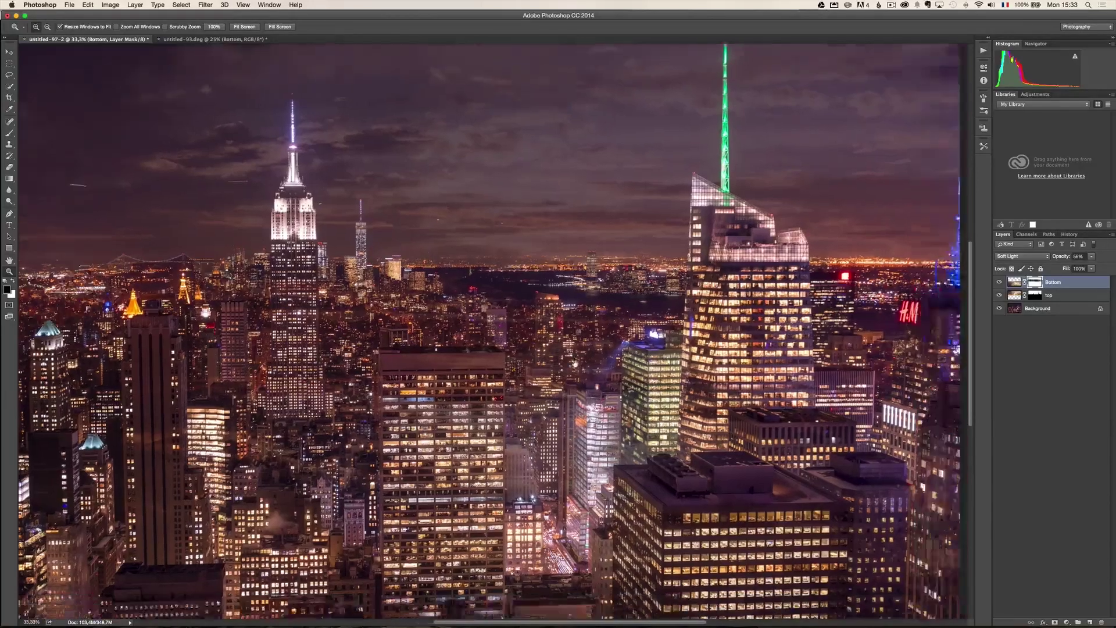
{"action": "key", "text": "b"}
{"action": "mouse_move", "coordinate": [416, 255]}
{"action": "left_mouse_down"}
{"action": "mouse_move", "coordinate": [401, 254]}
{"action": "mouse_move", "coordinate": [465, 255]}
{"action": "left_mouse_up"}
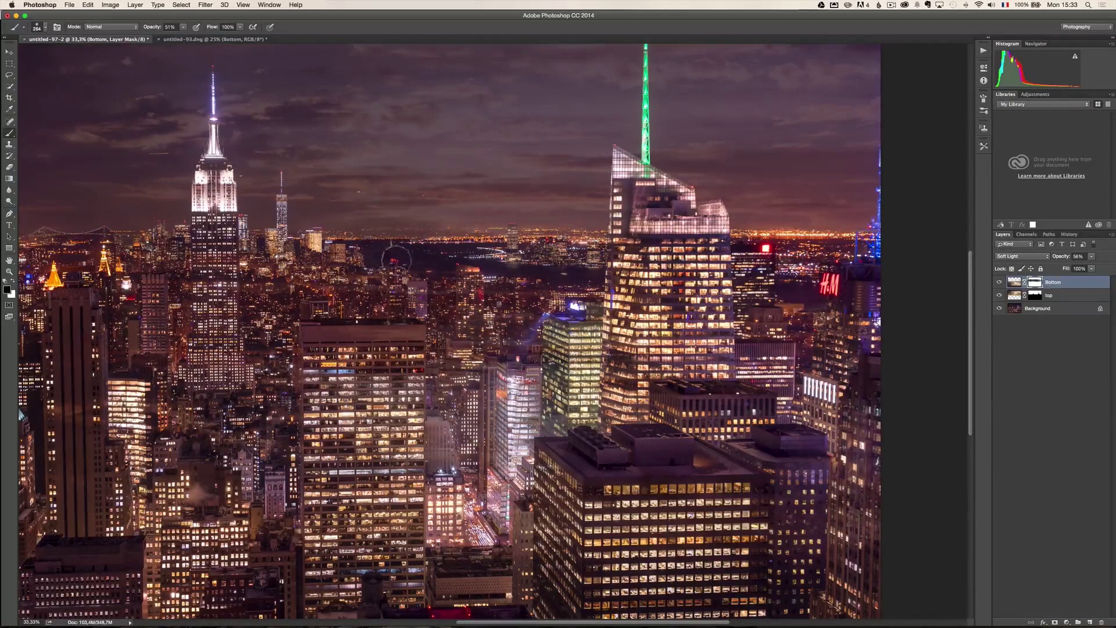
{"action": "scroll", "coordinate": [499, 358], "scroll_direction": "down", "scroll_amount": 5}
{"action": "scroll", "coordinate": [498, 358], "scroll_direction": "left", "scroll_amount": 10}
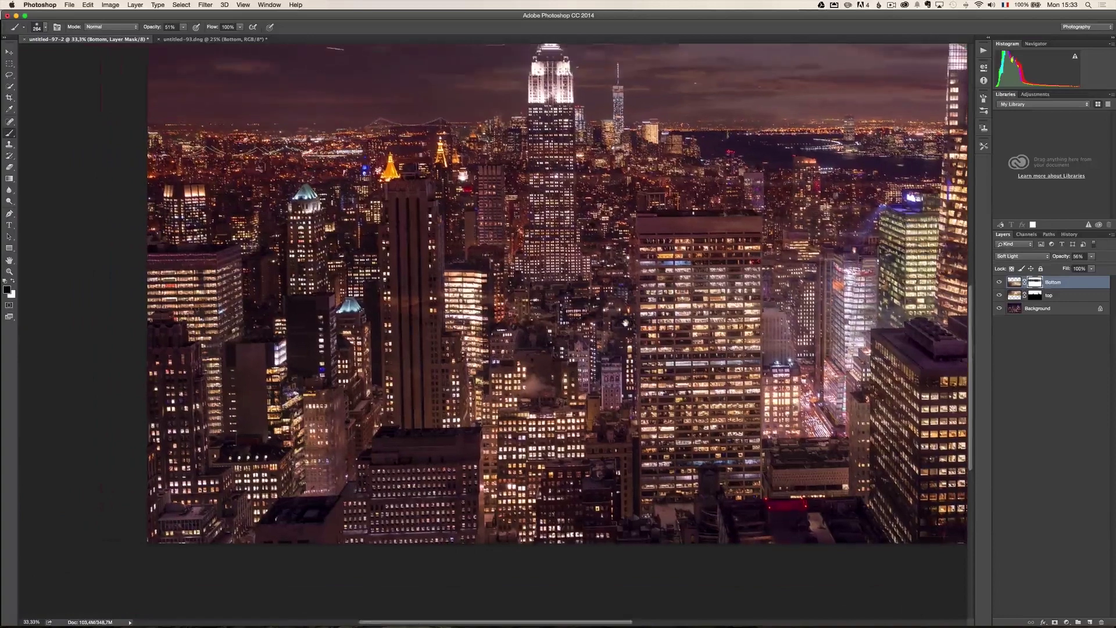
{"action": "scroll", "coordinate": [625, 323], "scroll_direction": "up", "scroll_amount": 5}
{"action": "scroll", "coordinate": [626, 322], "scroll_direction": "right", "scroll_amount": 5}
{"action": "key", "text": "z"}
{"action": "left_click", "coordinate": [515, 286], "text": "alt"}
{"action": "left_click", "coordinate": [613, 293]}
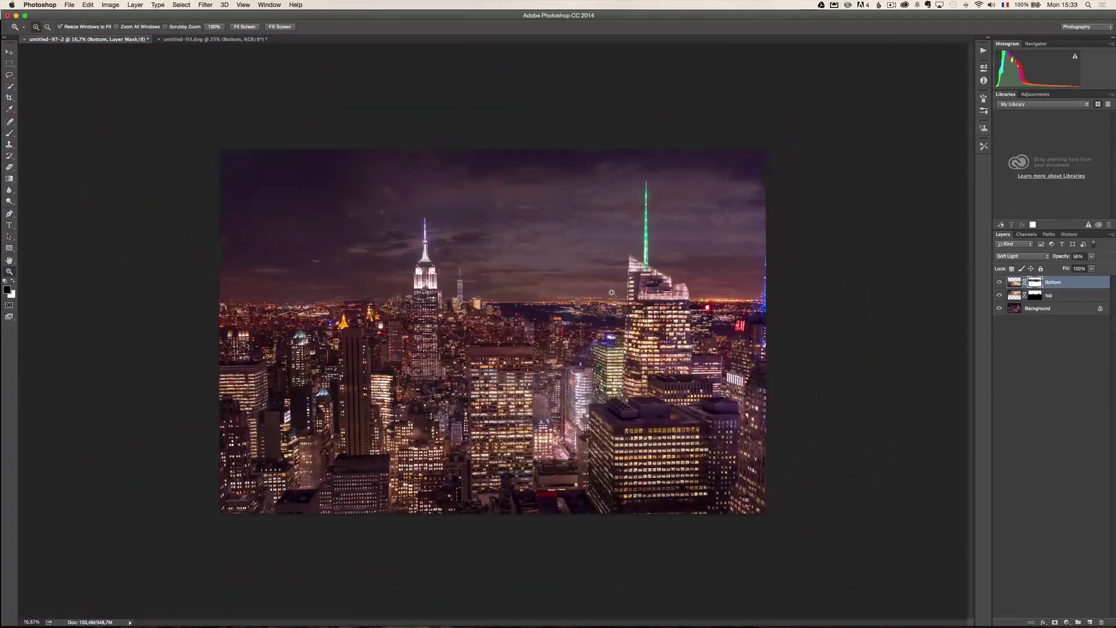
Compare the whole night photo with and without the Bottom layer, and with and without the top sky layer
{"action": "left_click", "coordinate": [1000, 283]}
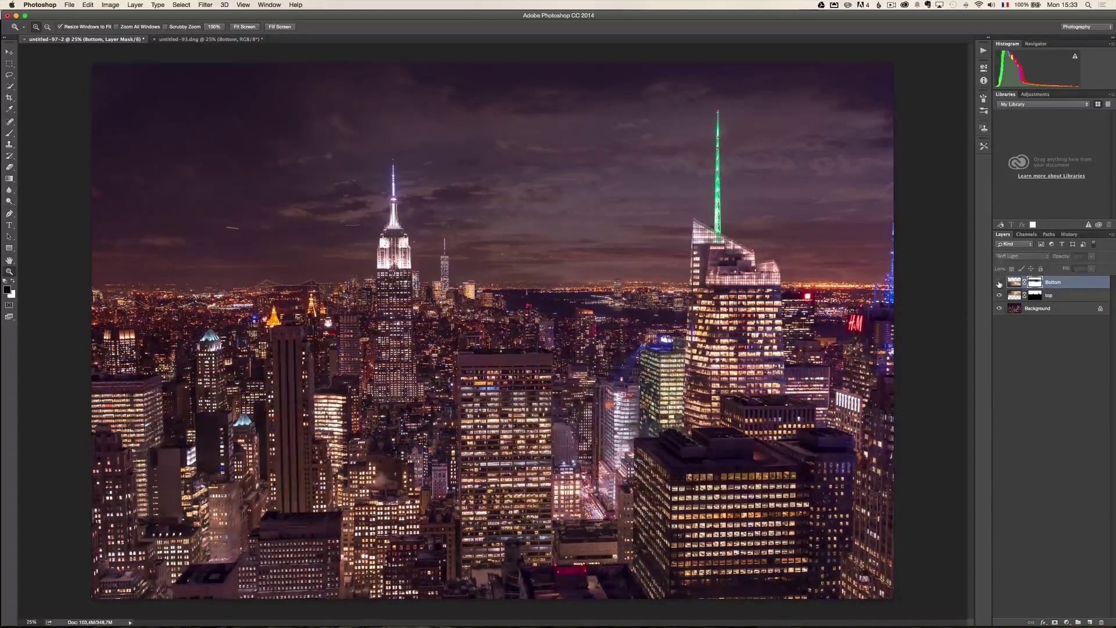
{"action": "left_click", "coordinate": [999, 283]}
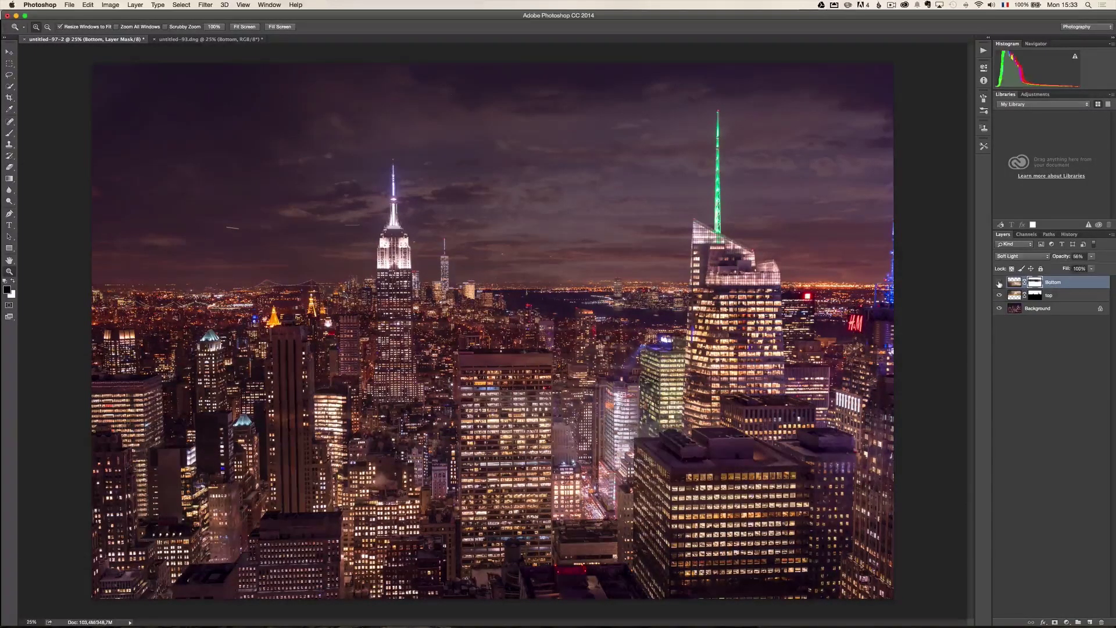
{"action": "left_click", "coordinate": [999, 283]}
{"action": "left_click", "coordinate": [999, 283]}
{"action": "left_click", "coordinate": [1000, 296]}
{"action": "left_click", "coordinate": [999, 296]}
Compare the Background photo alone with the full sky blend, and view the mirrored sunset source document untitled-93.dng
{"action": "left_click", "coordinate": [999, 310], "text": "alt"}
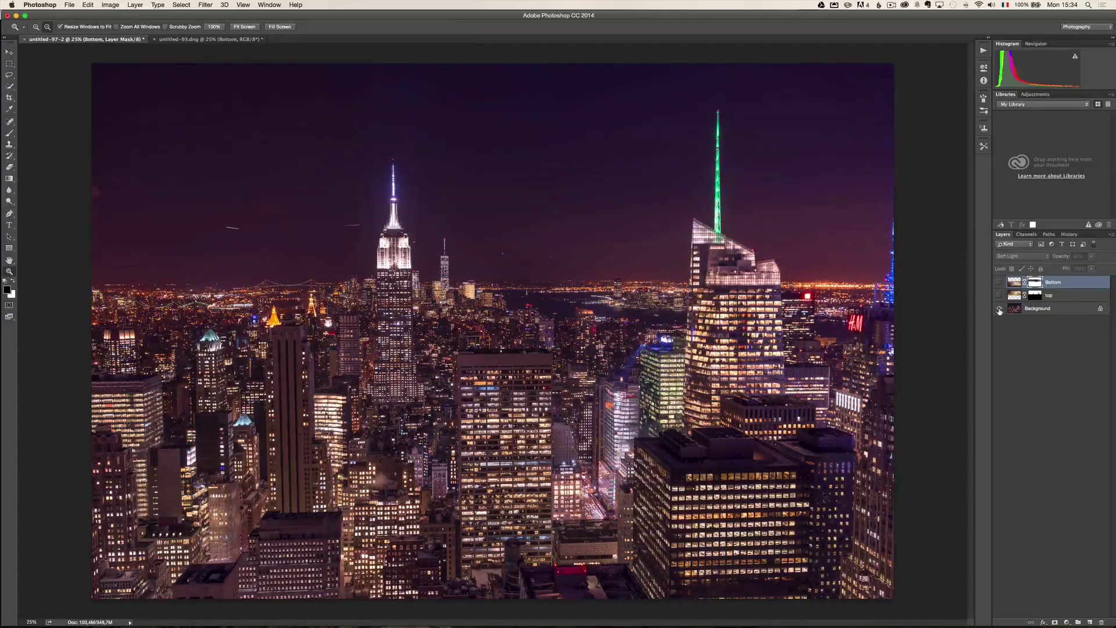
{"action": "left_click", "coordinate": [999, 310], "text": "alt"}
{"action": "left_click", "coordinate": [999, 310], "text": "alt"}
{"action": "left_click", "coordinate": [999, 310], "text": "alt"}
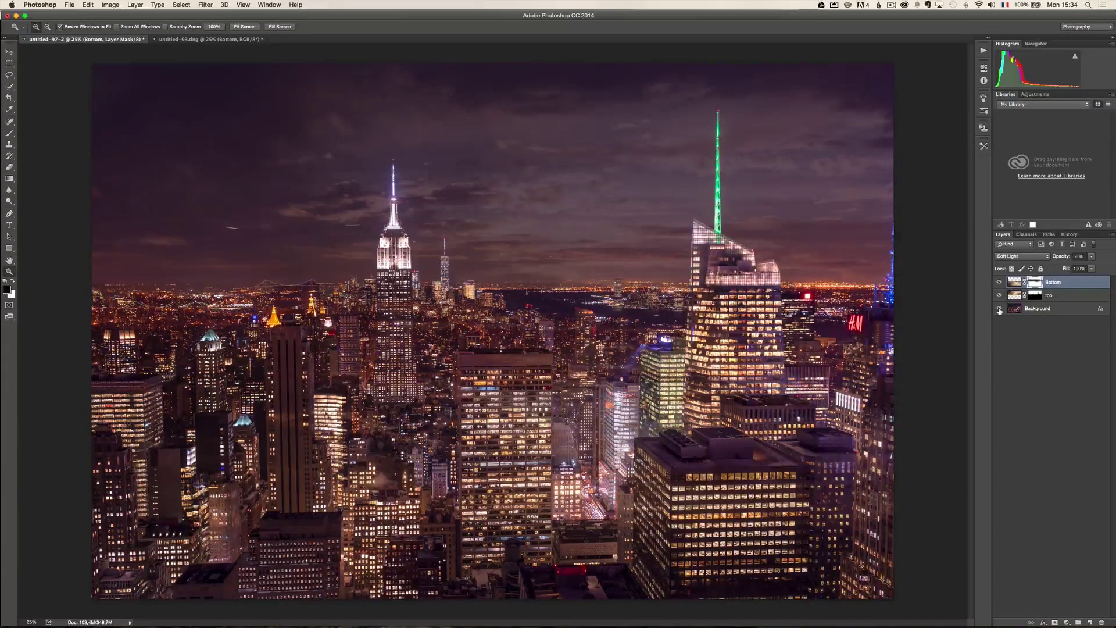
{"action": "left_click", "coordinate": [999, 310], "text": "alt"}
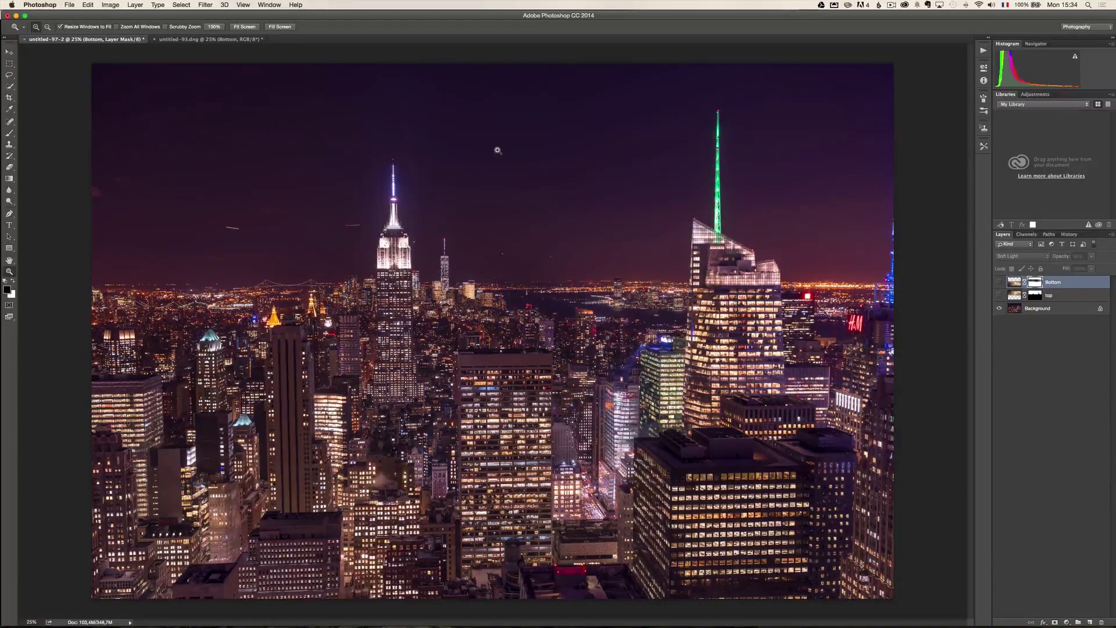
{"action": "left_click", "coordinate": [999, 309], "text": "alt"}
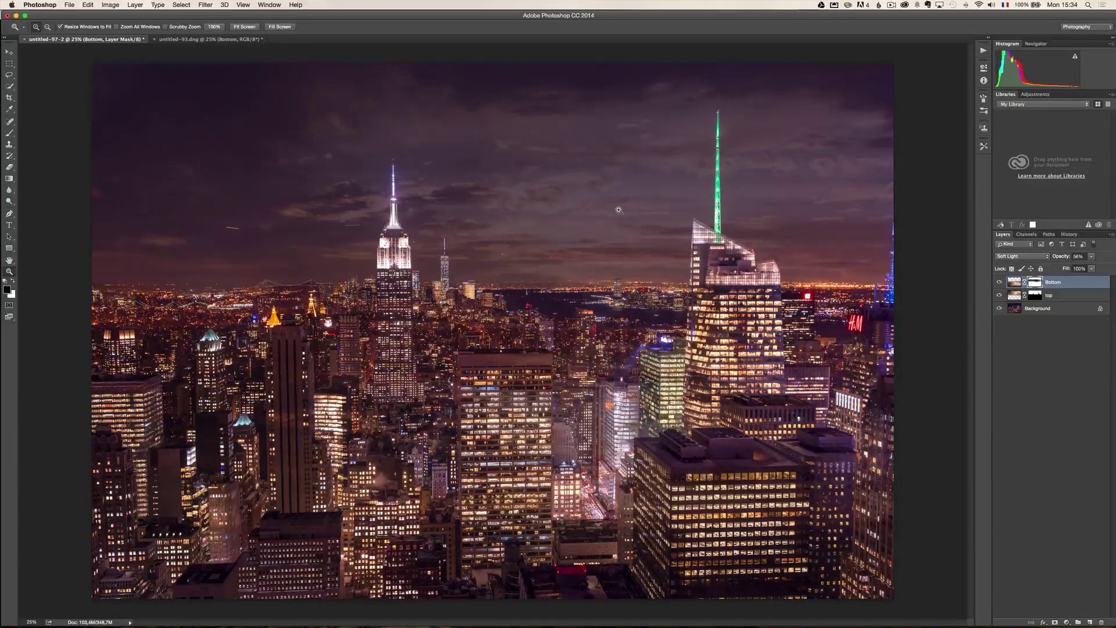
{"action": "left_click", "coordinate": [207, 39]}
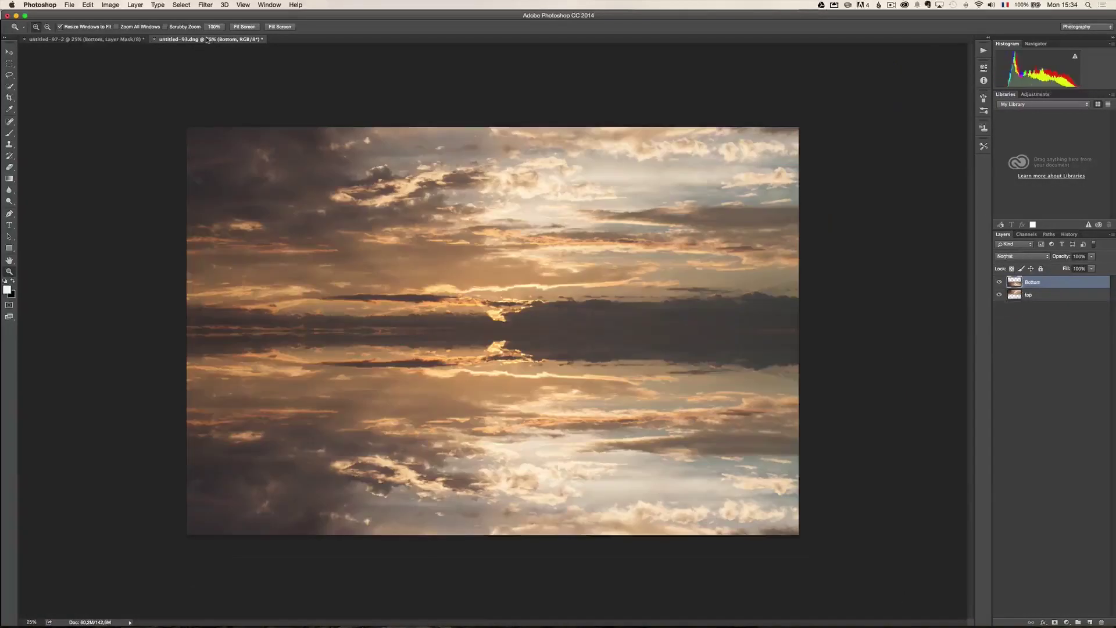
{"action": "left_click", "coordinate": [120, 40]}
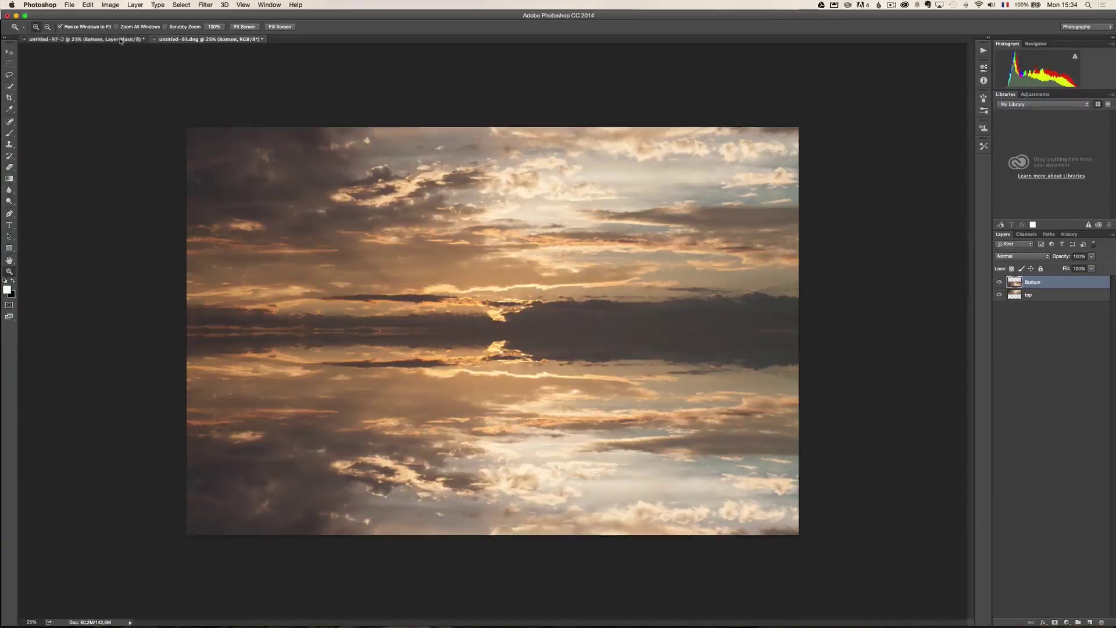